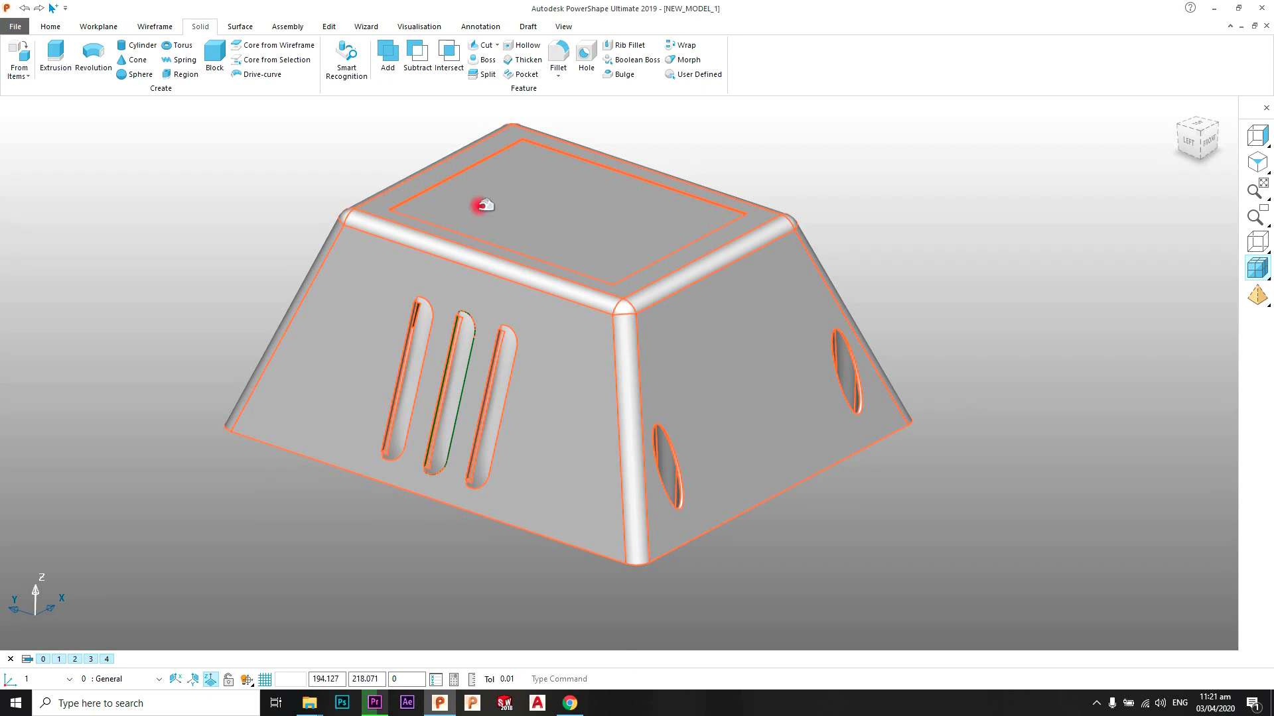
Create an aligned workplane at the centre of the sloped front face, between the two elongated hole openings.
left_click(99, 26)
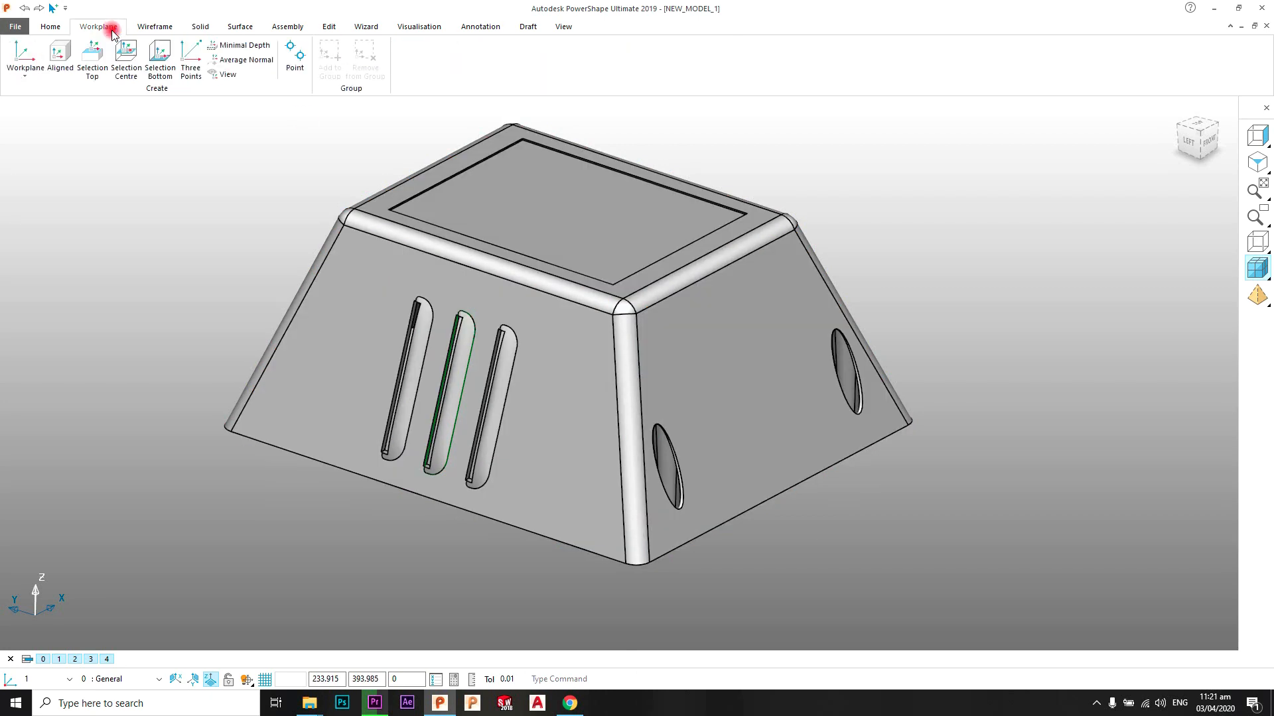
left_click(61, 63)
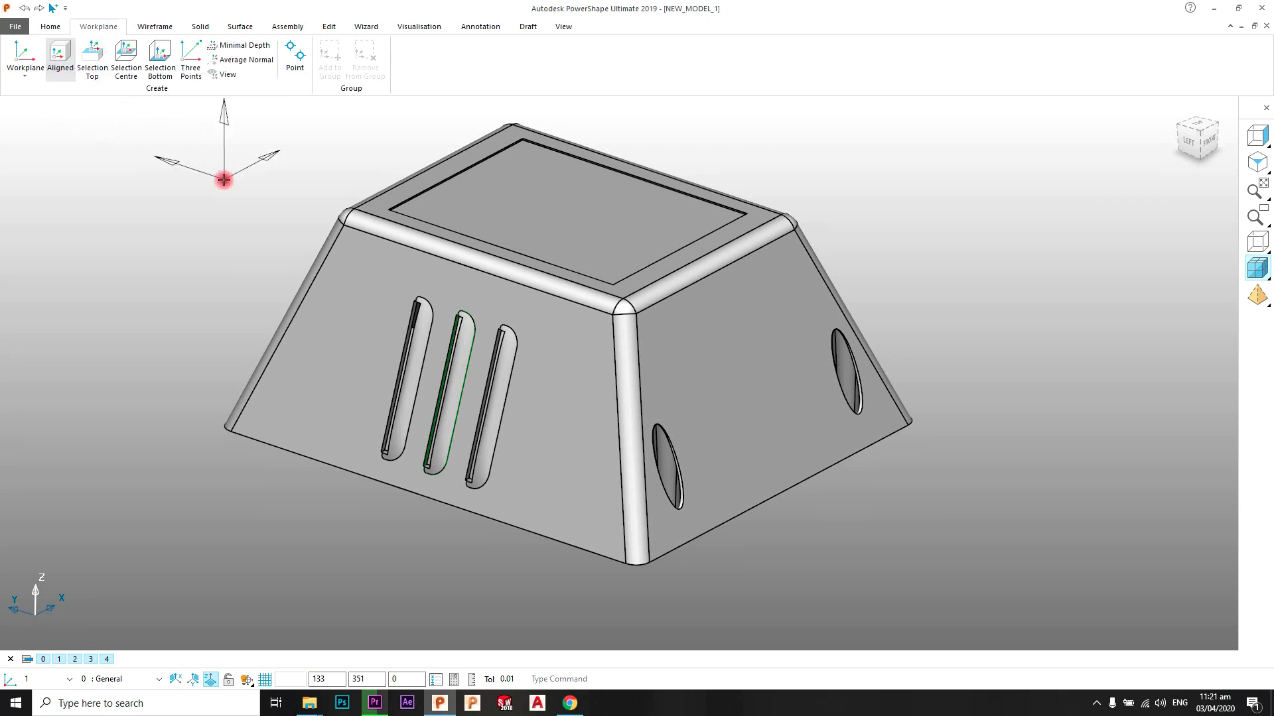
middle_click_drag(817, 472, 822, 440)
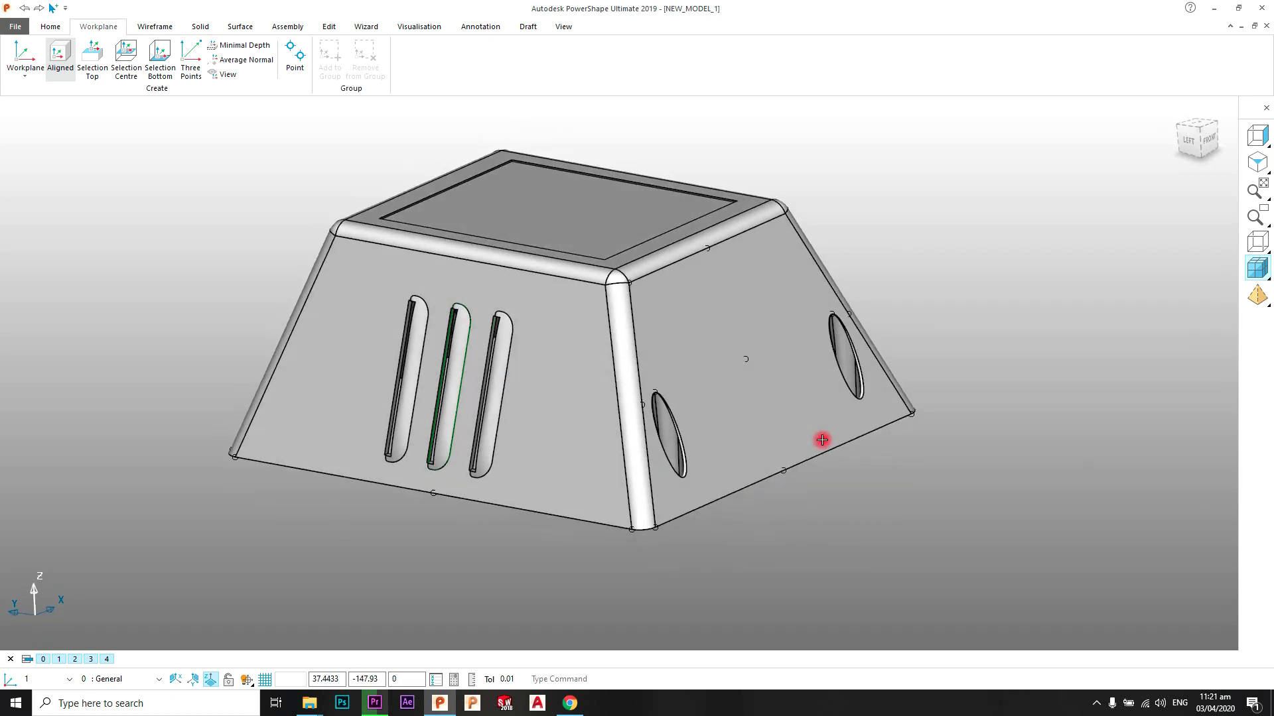
left_click(747, 356)
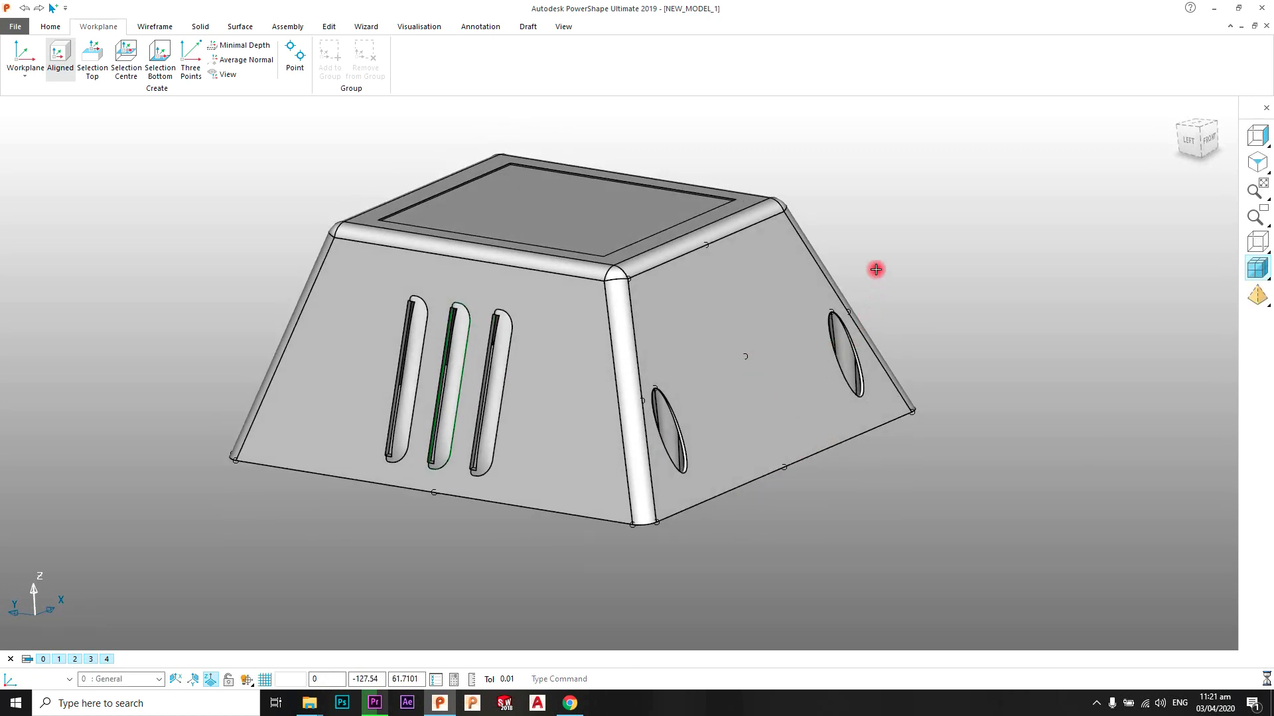
right_click(901, 230)
key("Escape")
scroll(745, 411, "up", 5)
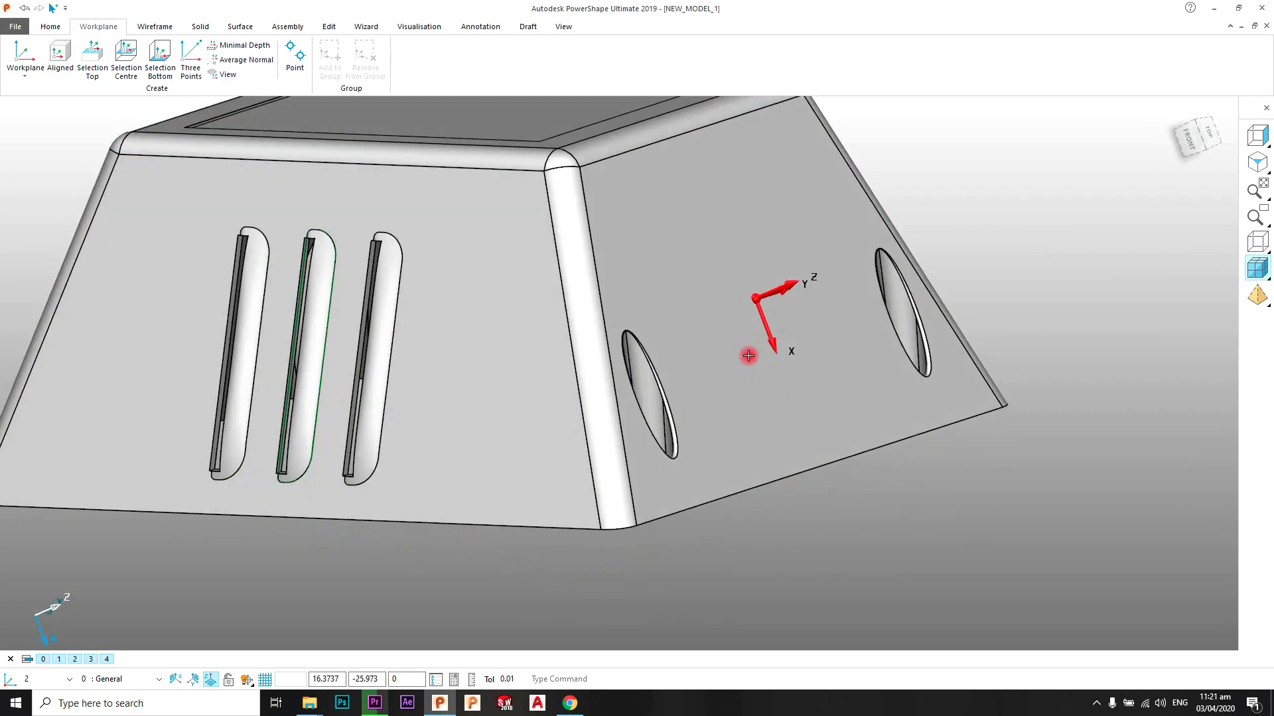
Reposition the new workplane in world coordinates with Y at -135 and Z at 65.
middle_click_drag(748, 355, 898, 333)
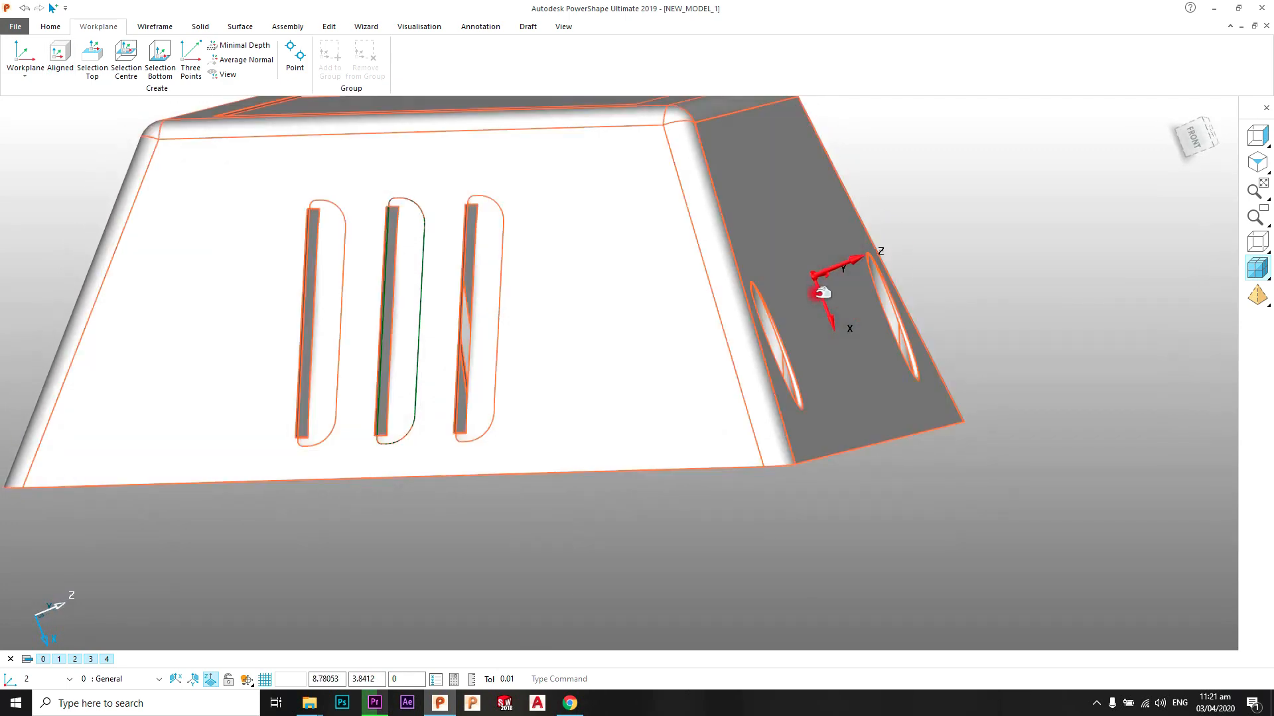
middle_click_drag(822, 293, 759, 308)
middle_click_drag(822, 386, 807, 326)
left_click(766, 302)
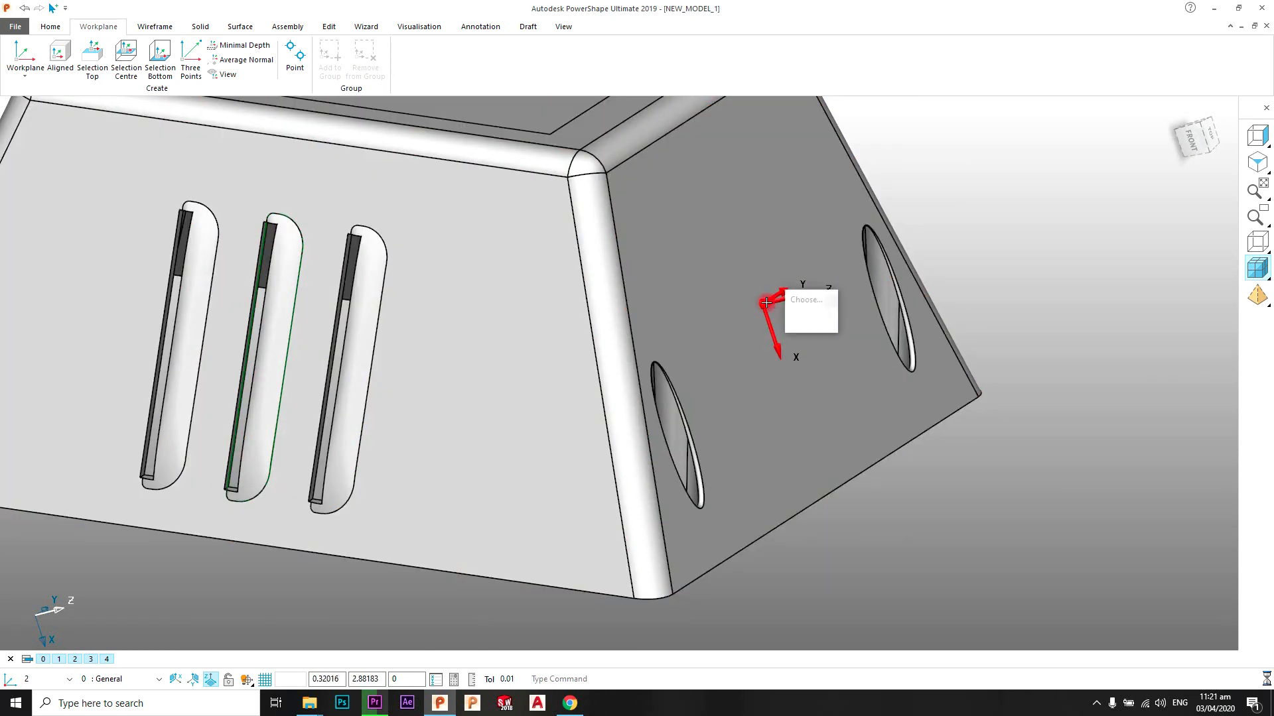
double_click(766, 302)
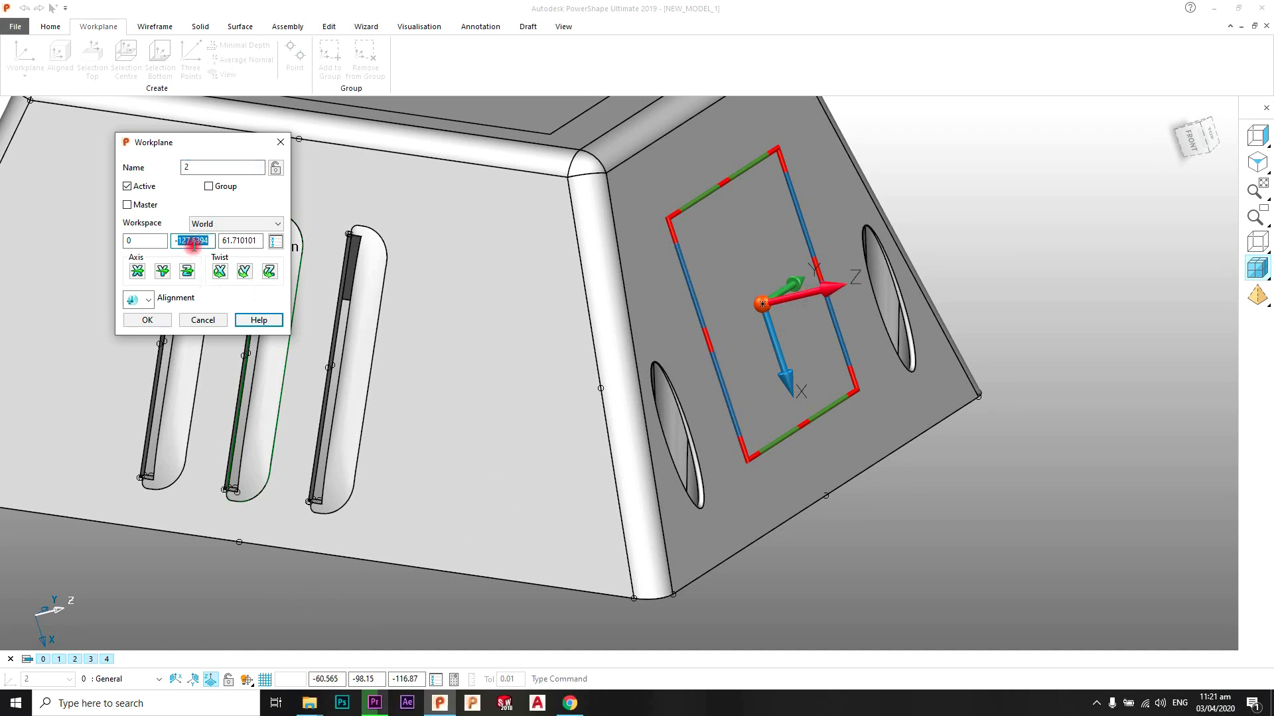
left_click(192, 242)
type("-135")
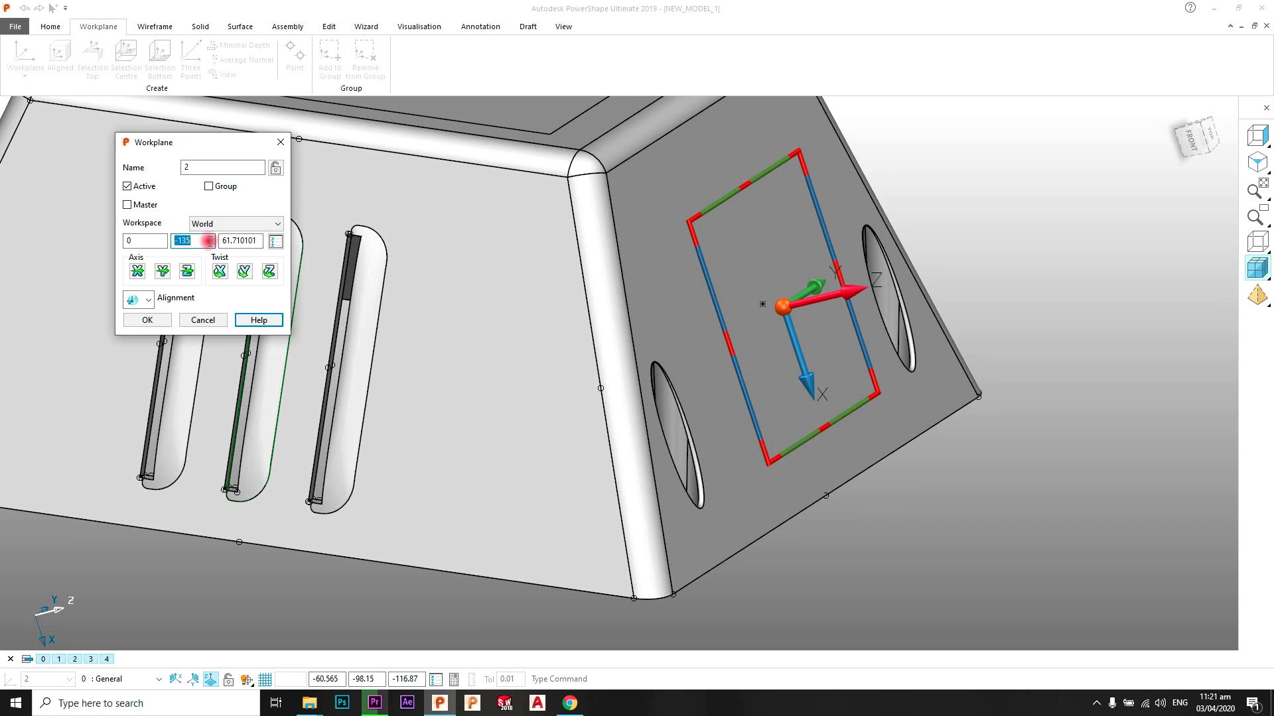
double_click(233, 241)
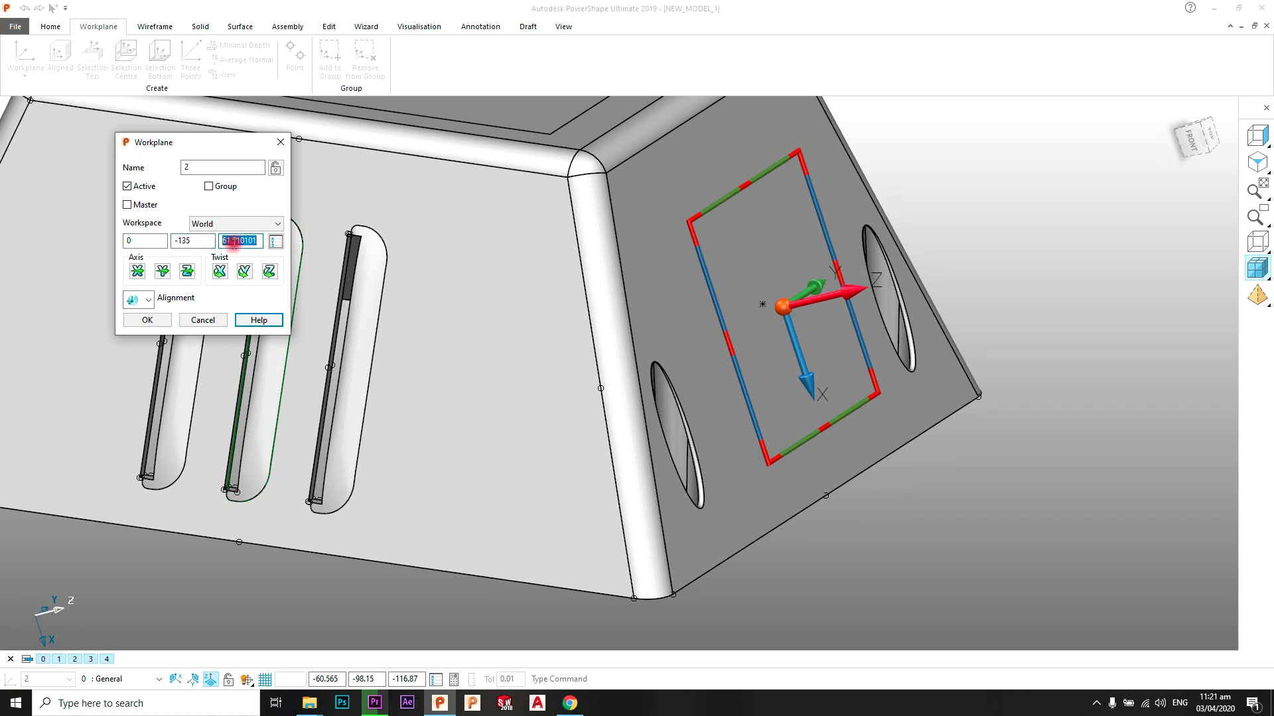
key("Return")
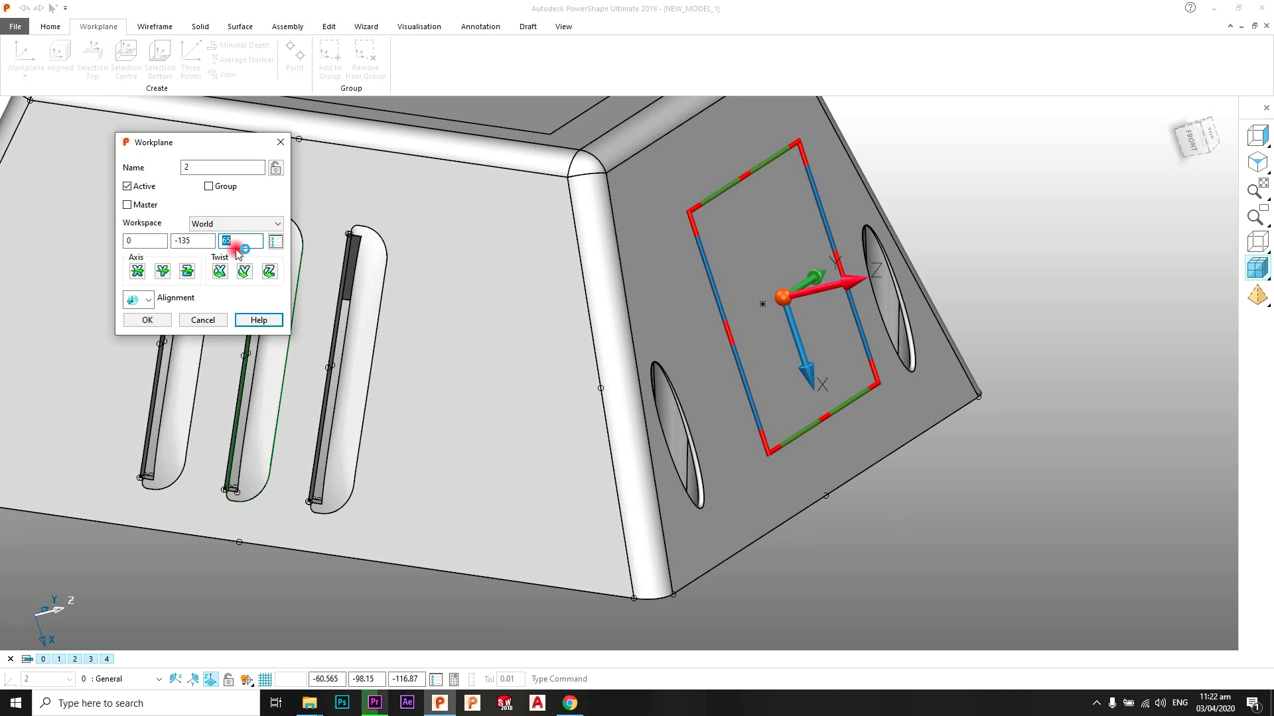
left_click(147, 320)
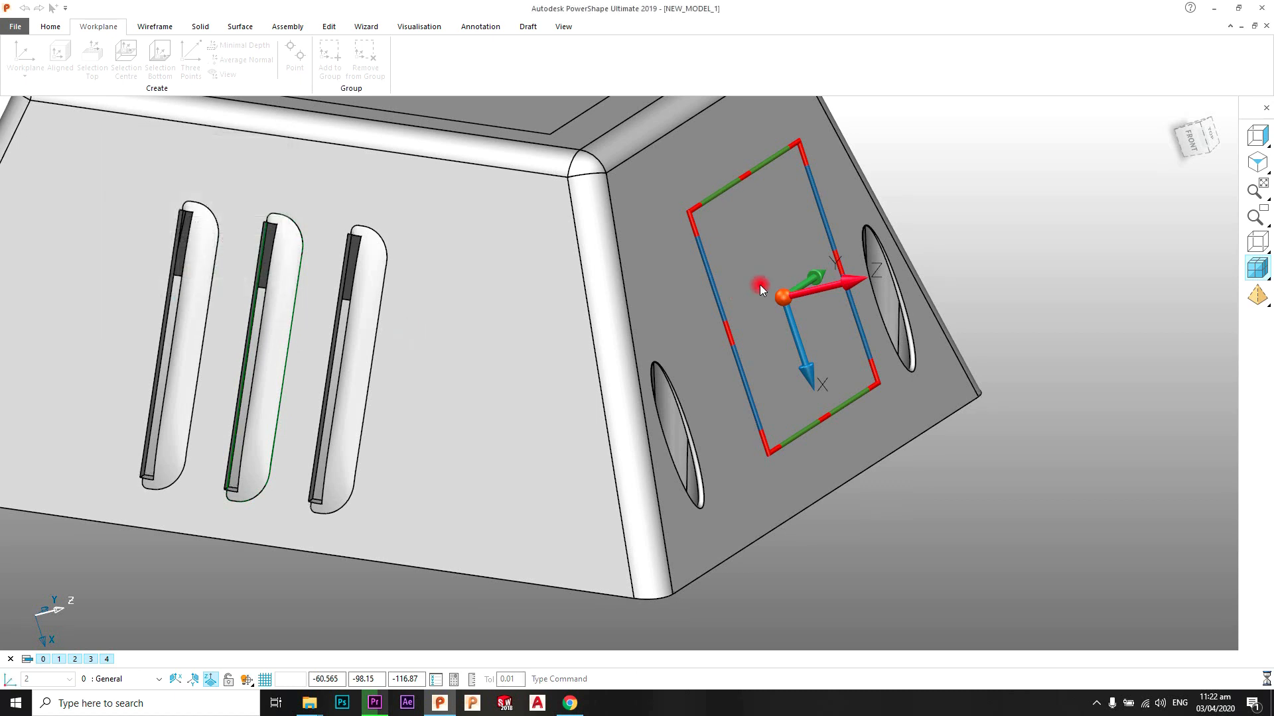
middle_click_drag(993, 150, 700, 309)
scroll(756, 331, "up", 3)
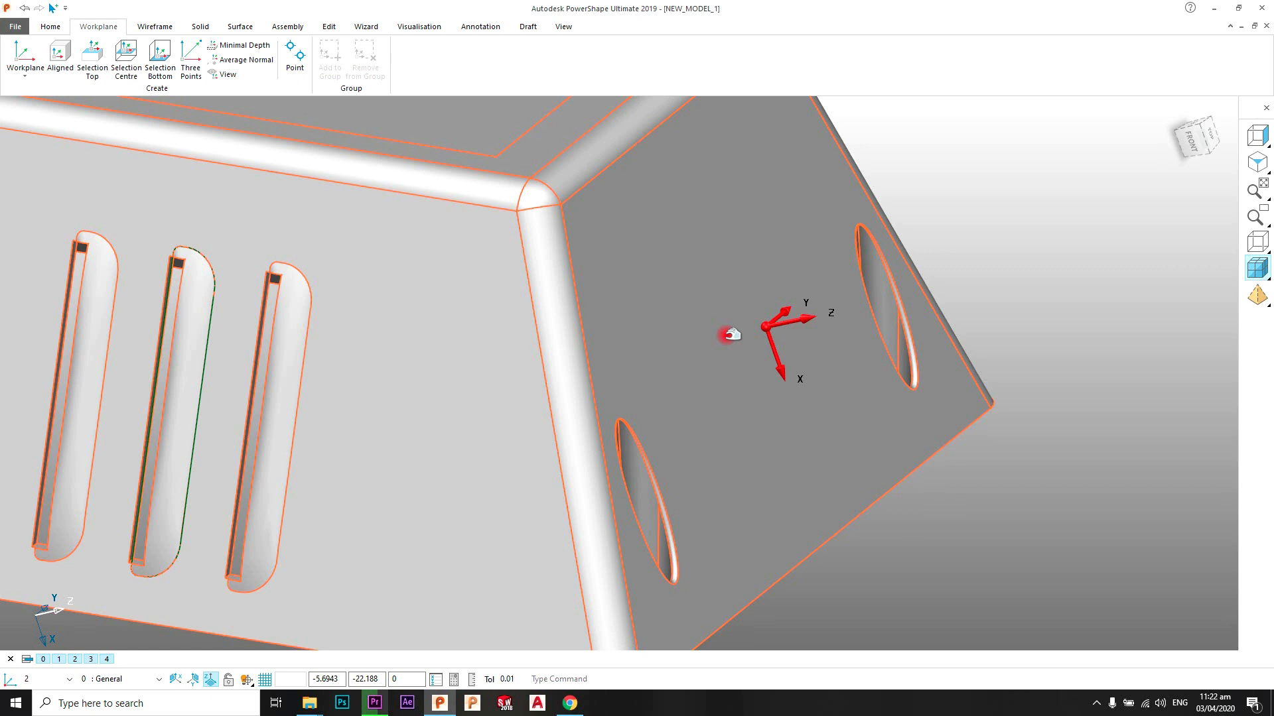
Draw a full circle centred on the origin of the active workplane on the front face.
left_click(185, 57)
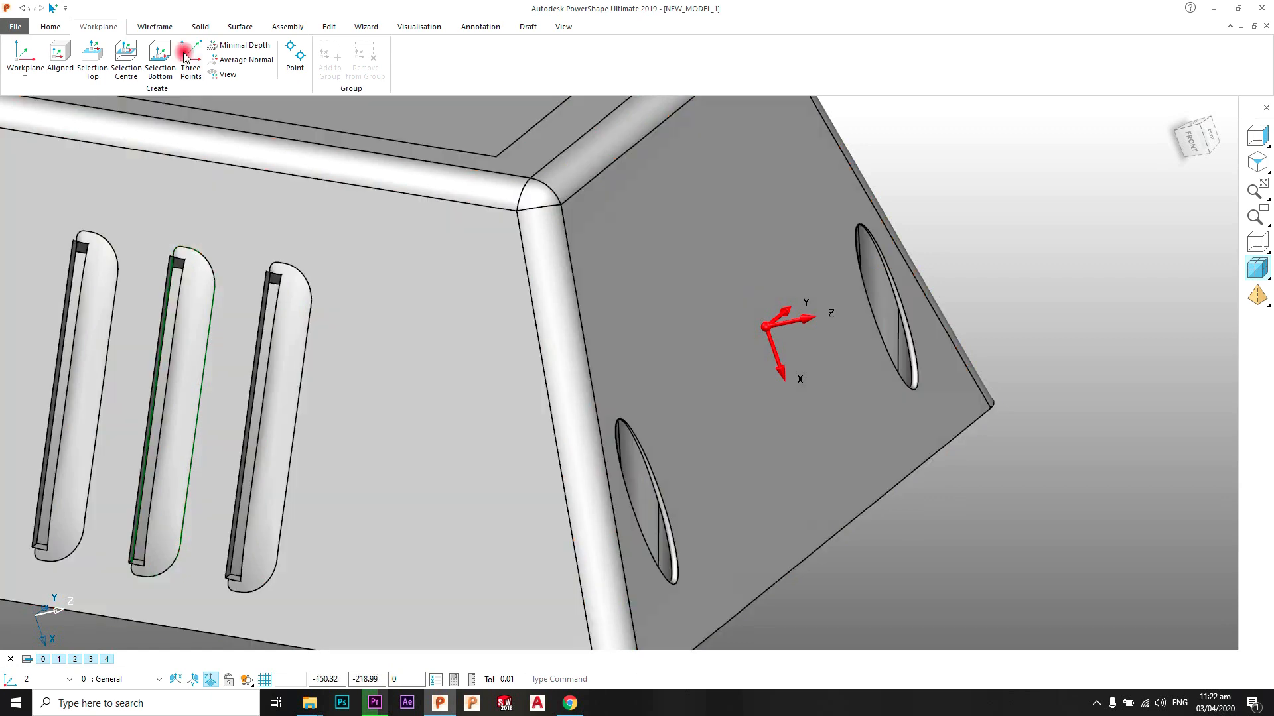
left_click(159, 28)
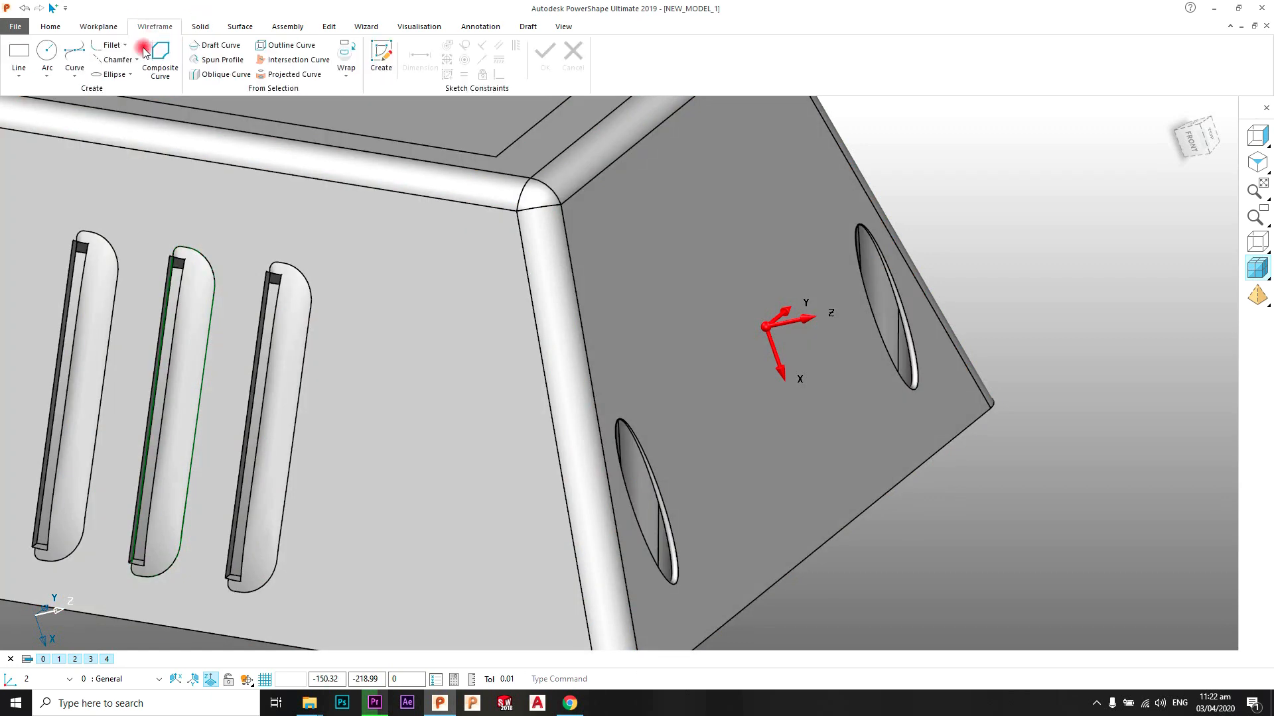
left_click(47, 73)
left_click(59, 97)
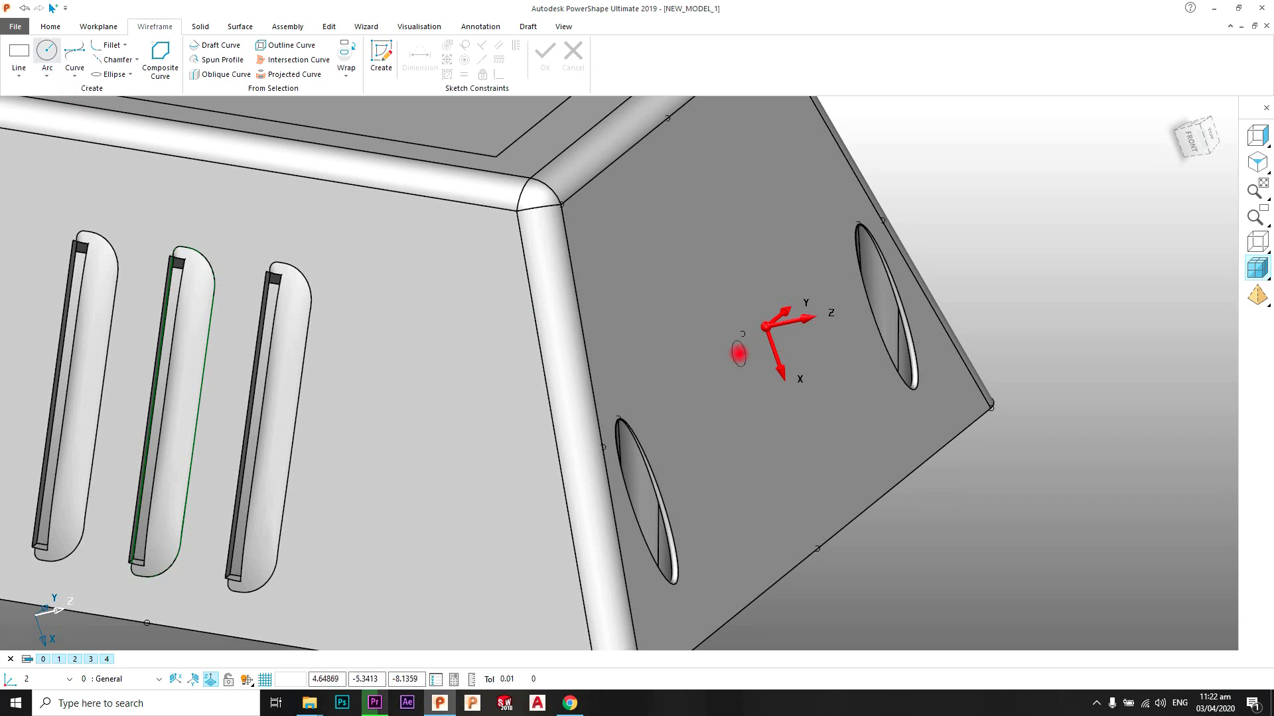
key("Return")
right_click(949, 193)
left_click(965, 205)
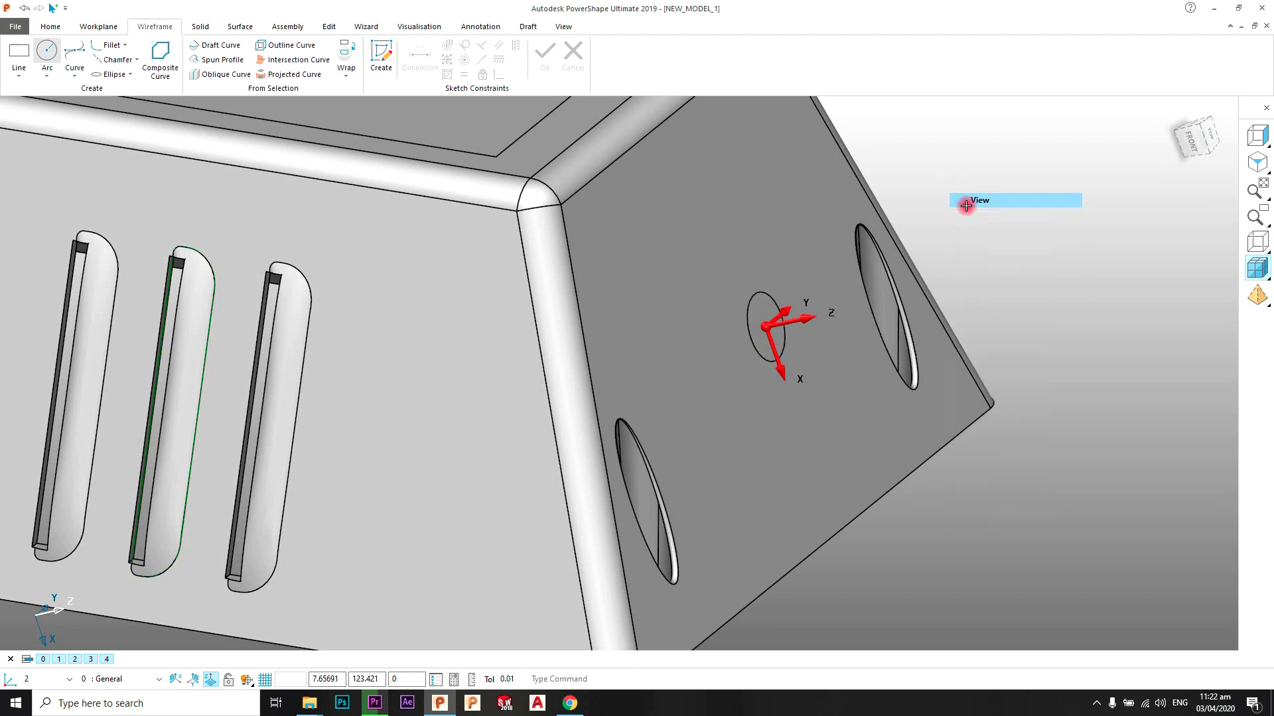
scroll(742, 328, "up", 5)
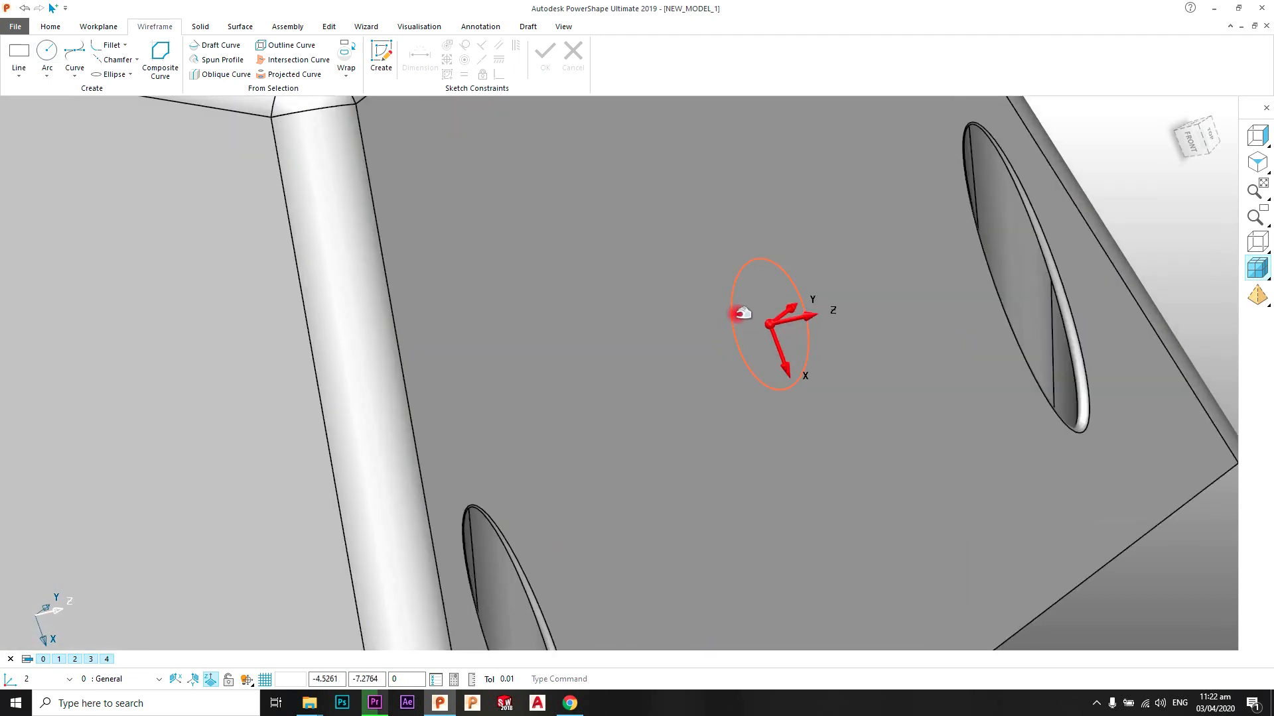
Set the circle's radius to 30, using the wireframe display to pick it, and restore the shaded display.
left_click(732, 313)
left_click(716, 338)
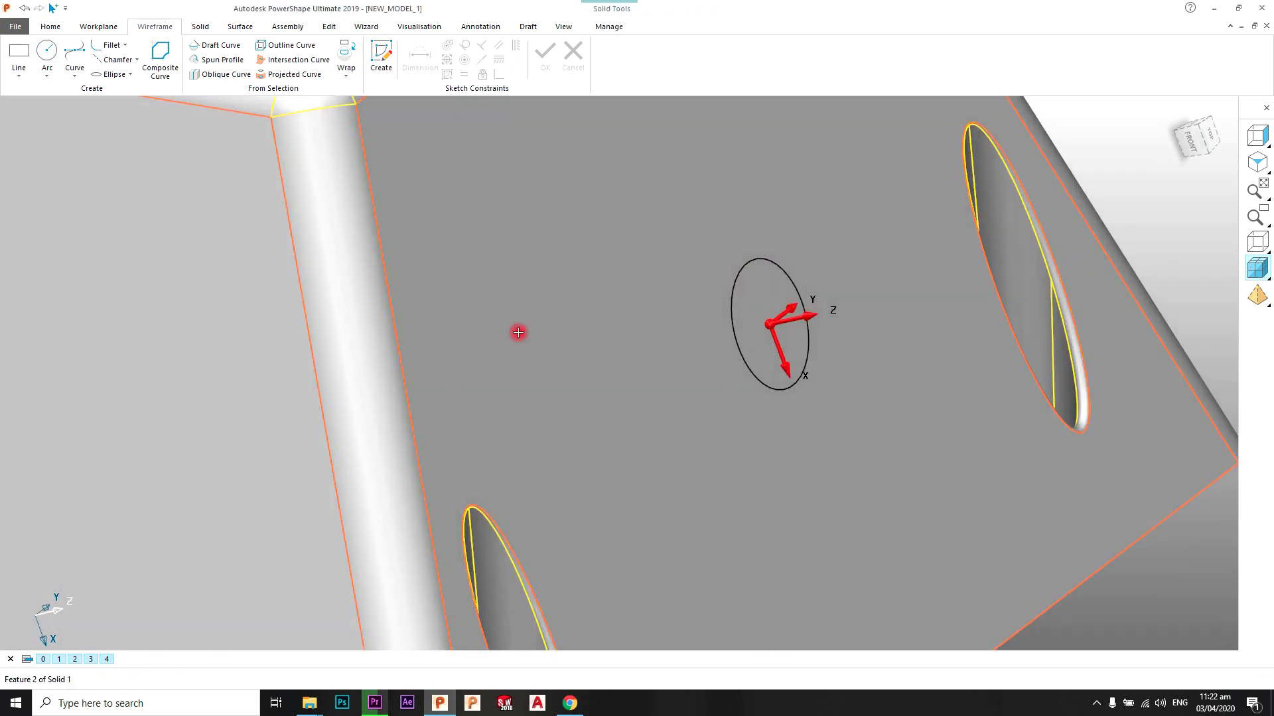
left_click(935, 253)
left_click(1257, 242)
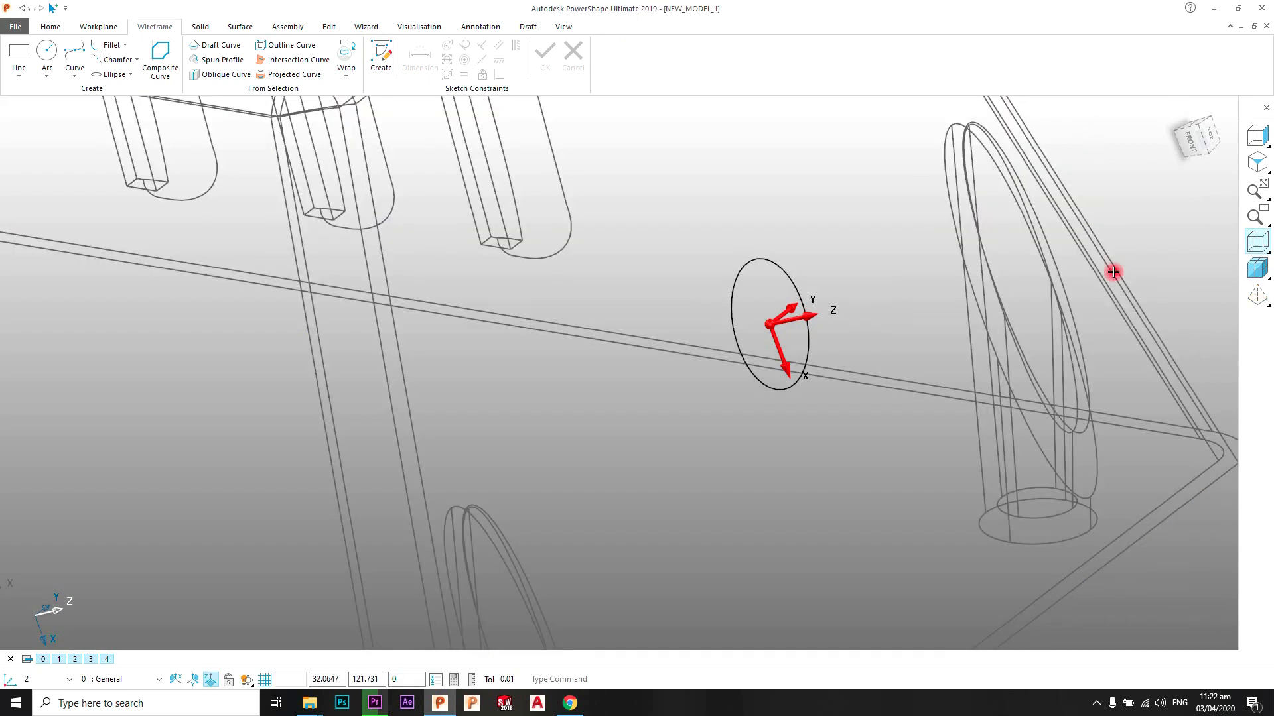
double_click(792, 277)
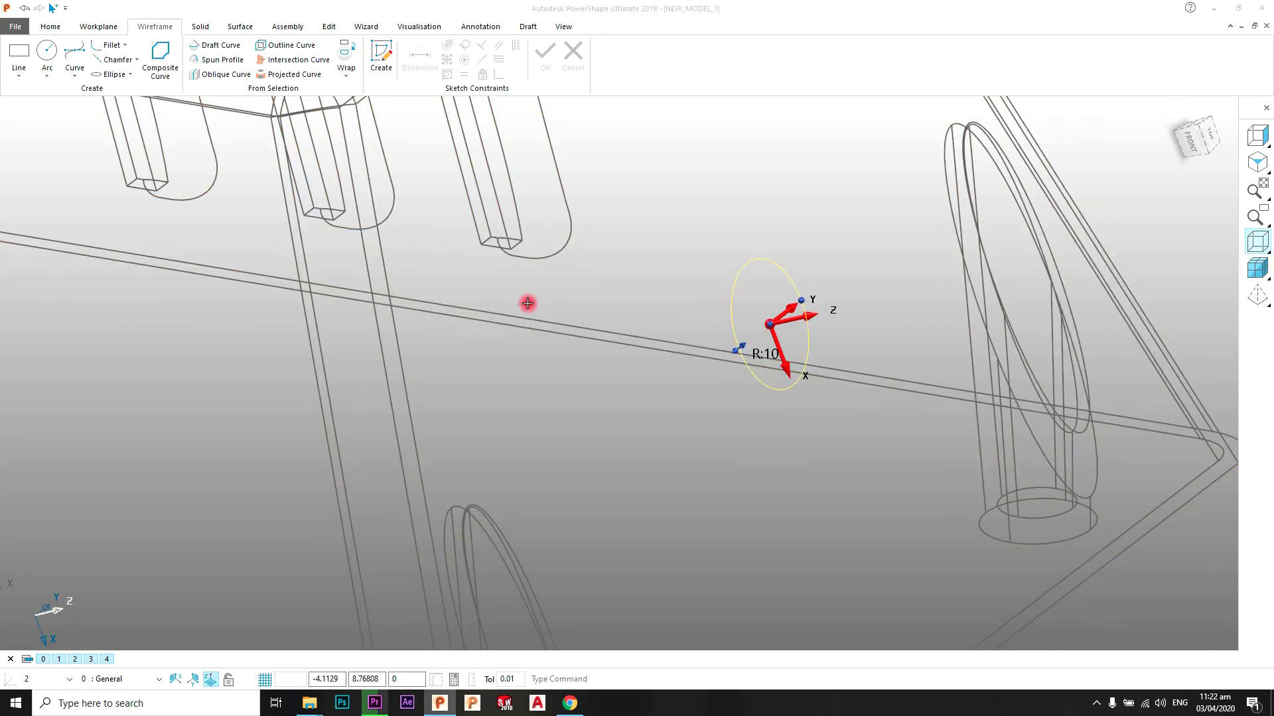
left_click(298, 254)
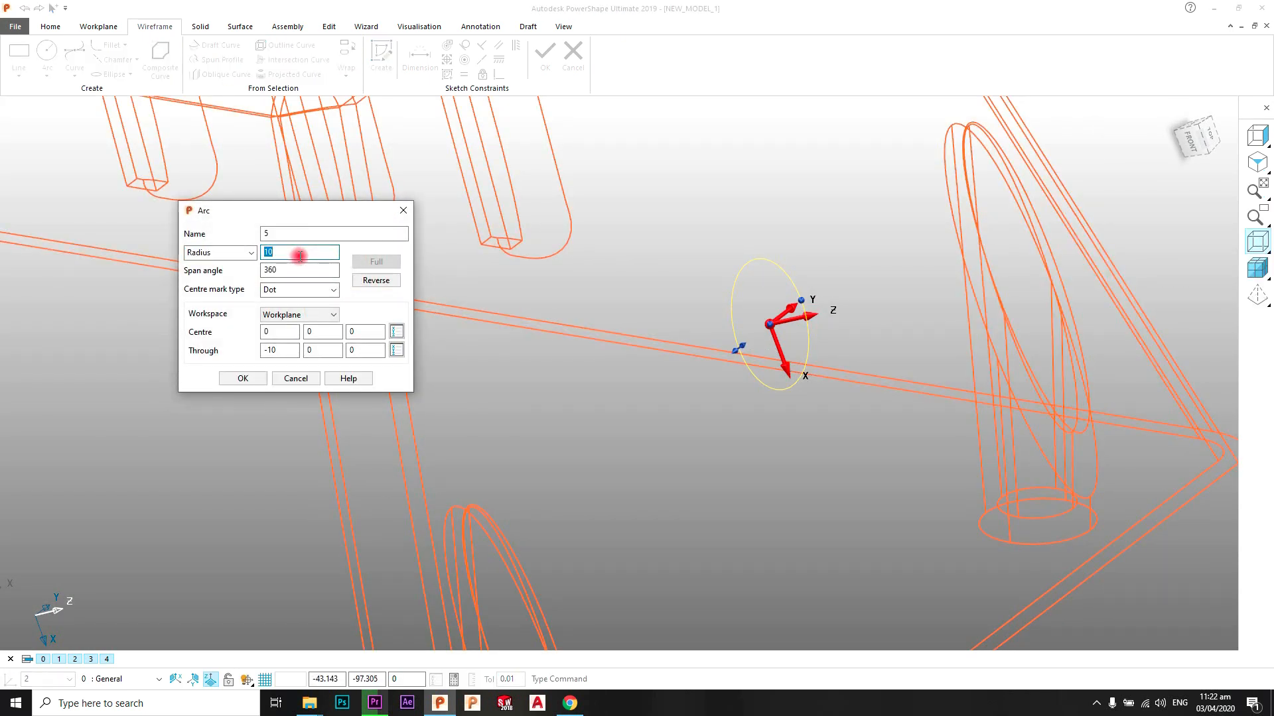
left_click(243, 378)
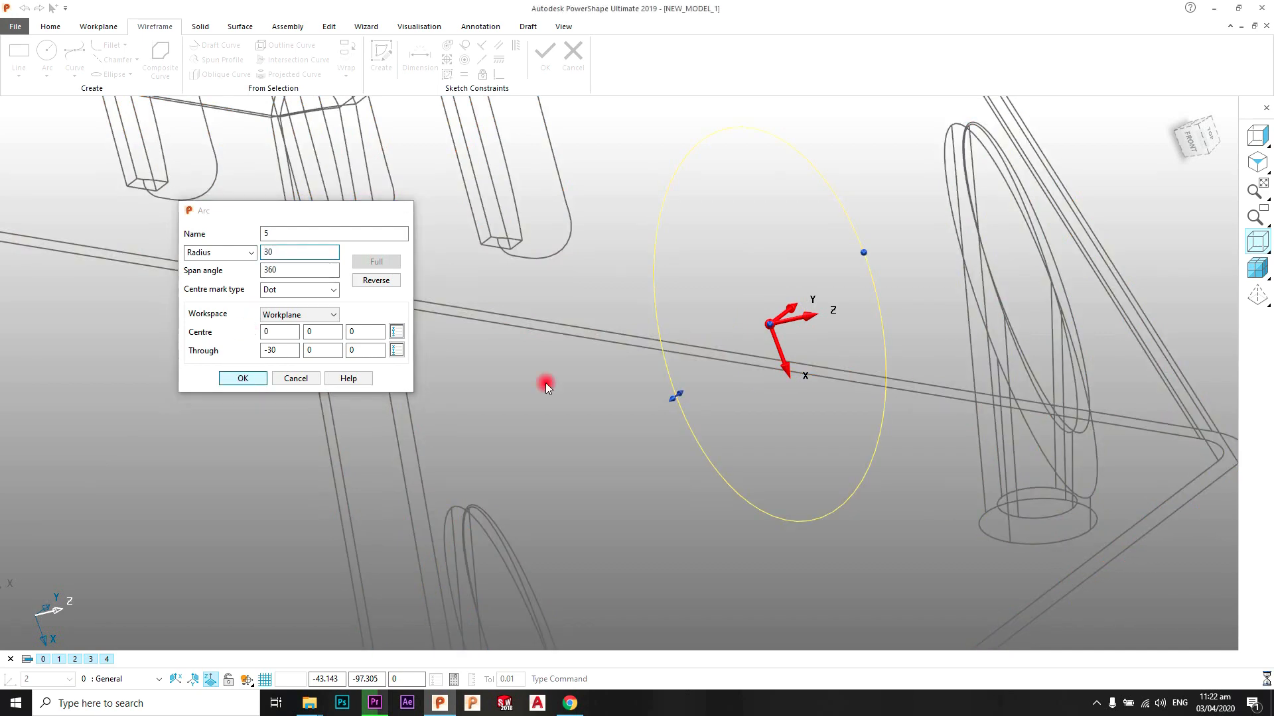
scroll(937, 278, "down", 4)
left_click(1260, 271)
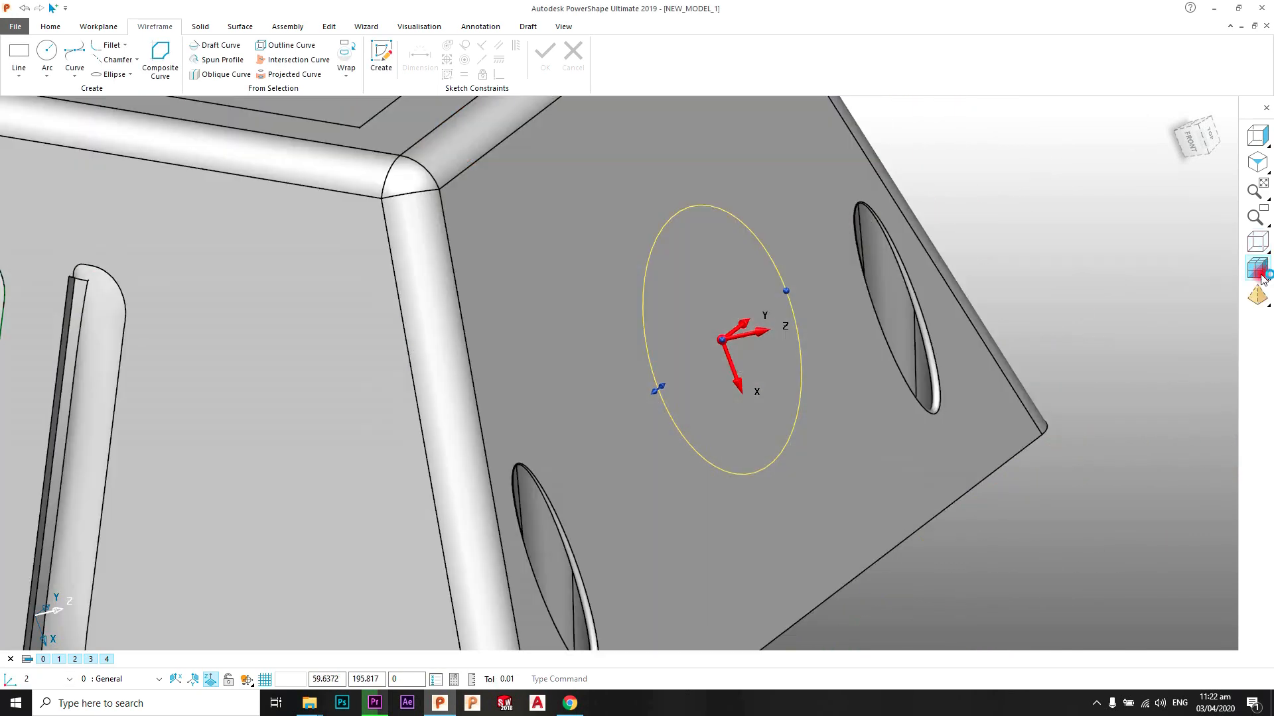
scroll(799, 289, "down", 1)
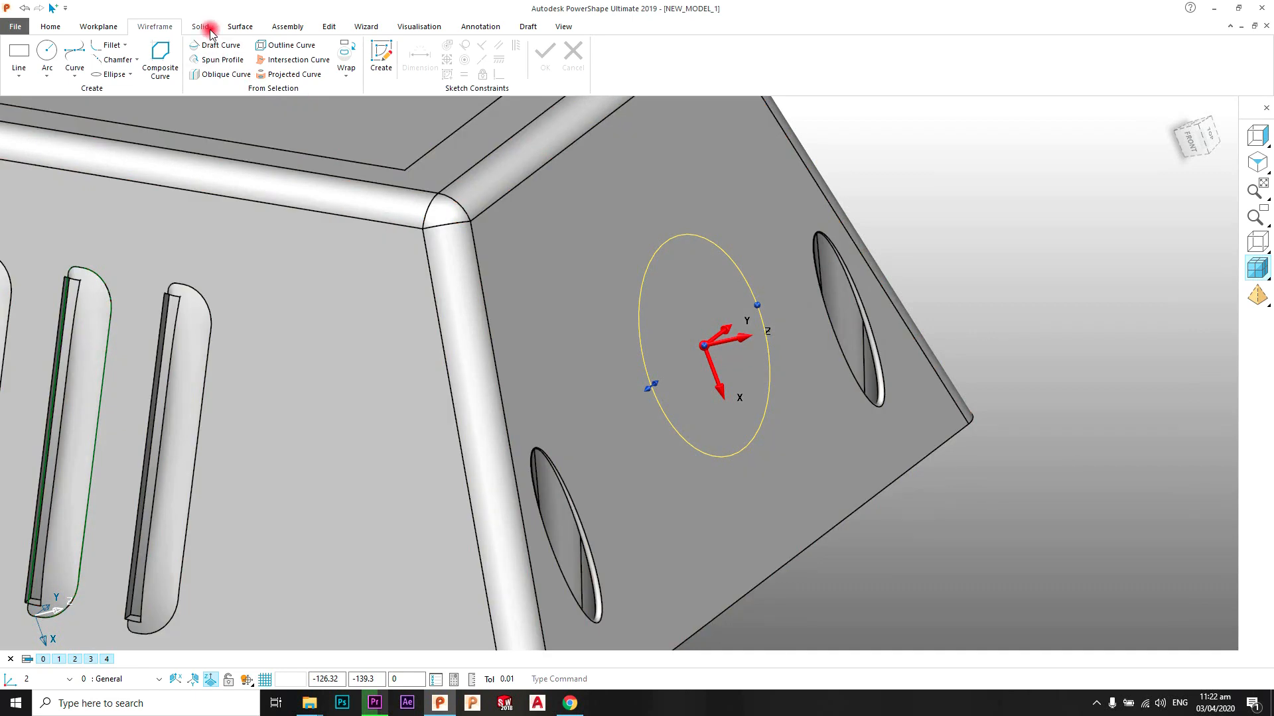
Extrude the circle into a solid cylinder with length 40 in direction 1 and 20 in direction 2.
left_click(201, 27)
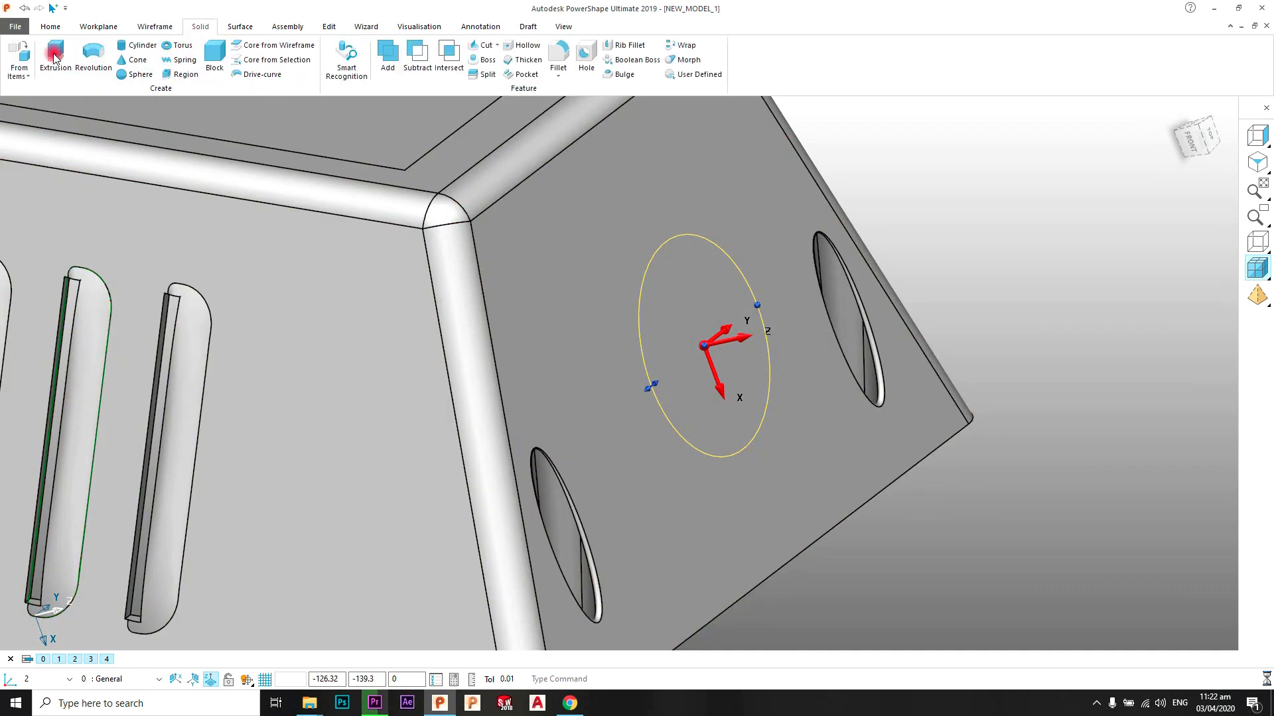
double_click(865, 309)
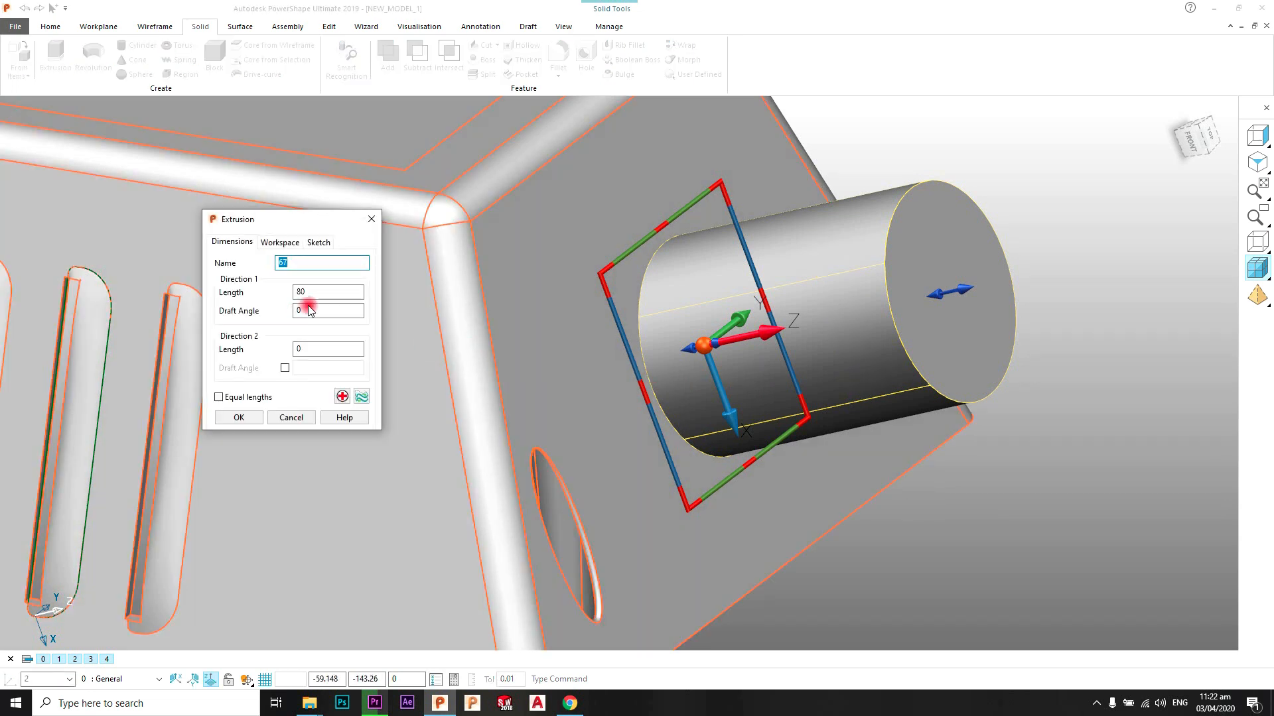
left_click(328, 292)
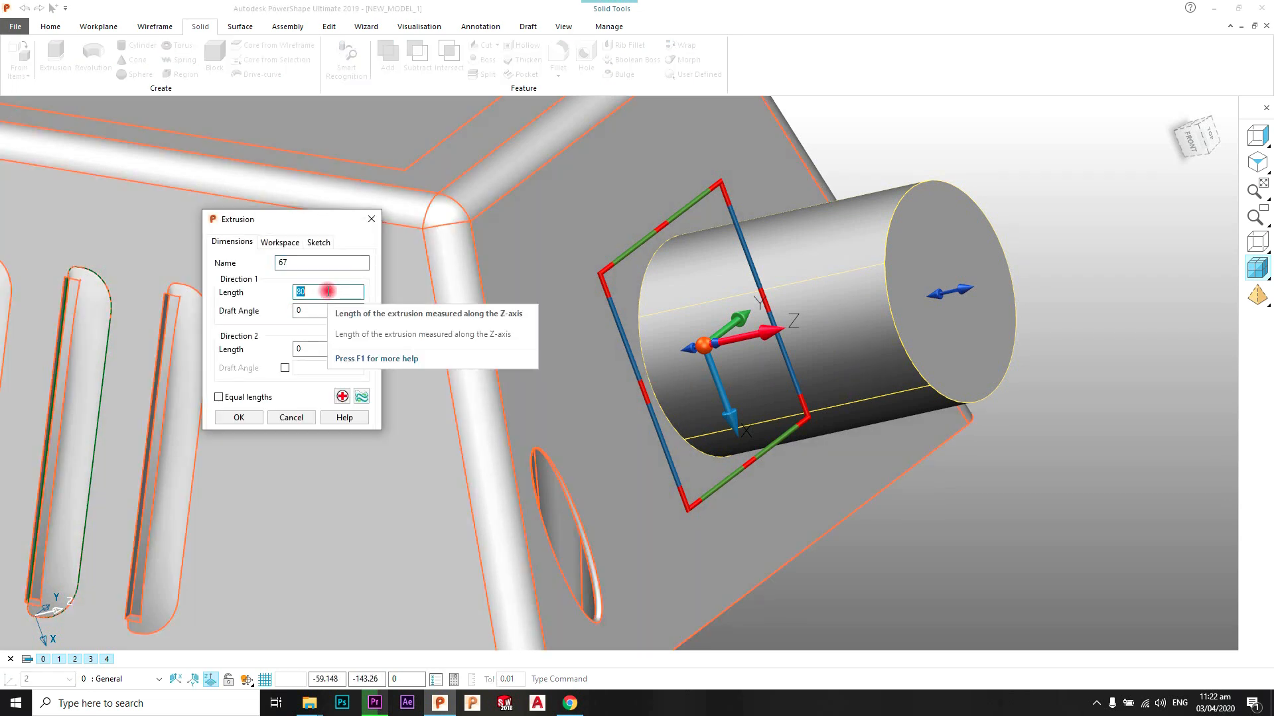
type("4")
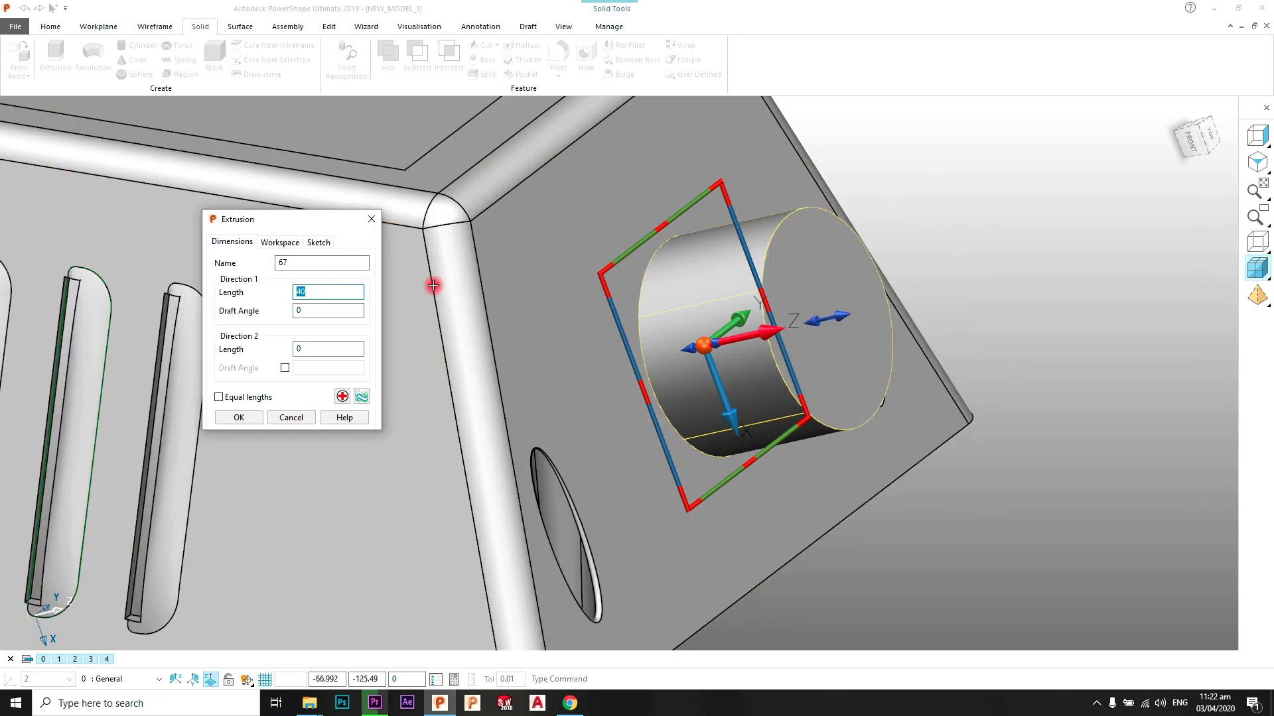
middle_click_drag(626, 376, 752, 344)
left_click(345, 350)
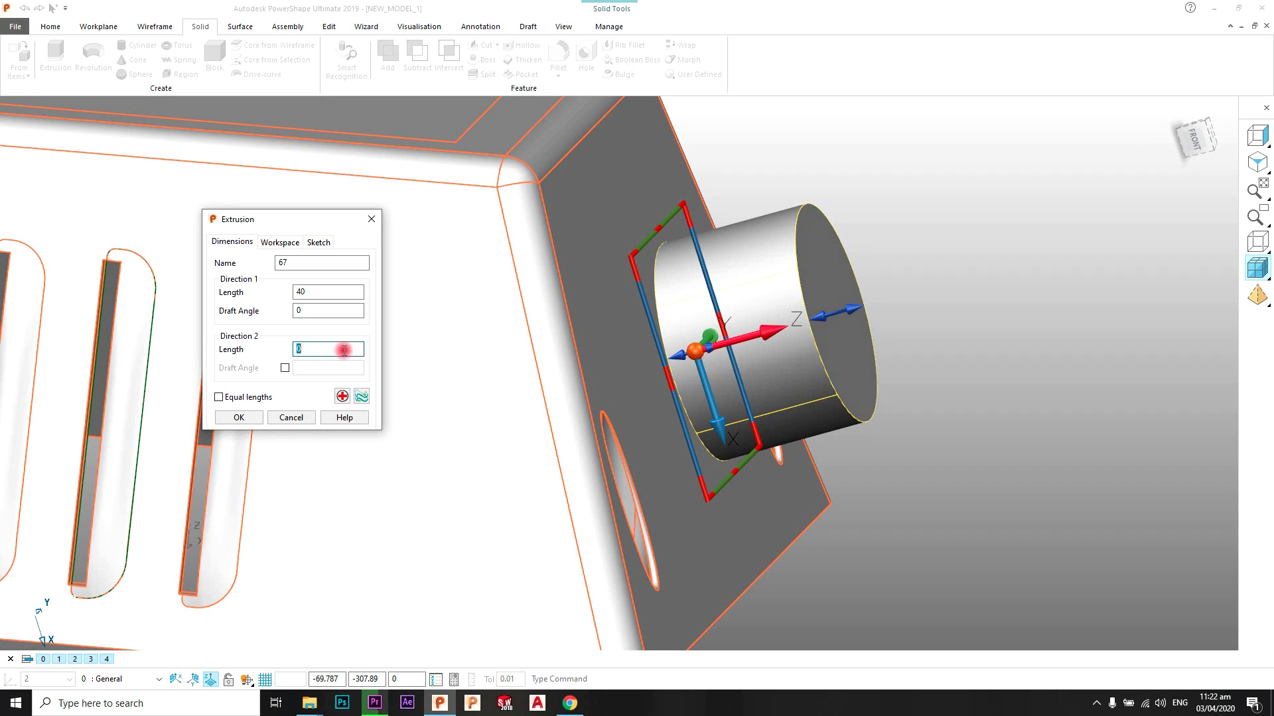
left_click(259, 418)
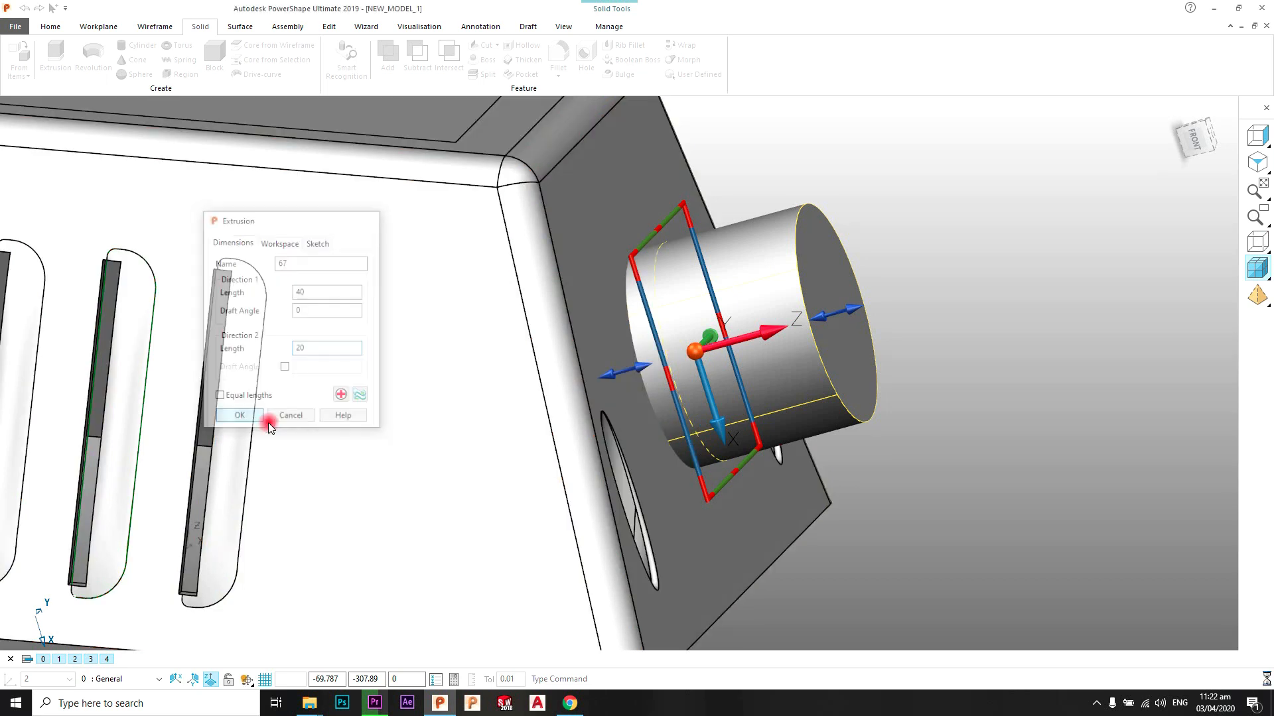
scroll(319, 442, "down", 1)
middle_click_drag(446, 466, 488, 358)
left_click(874, 201)
scroll(759, 296, "down", 3)
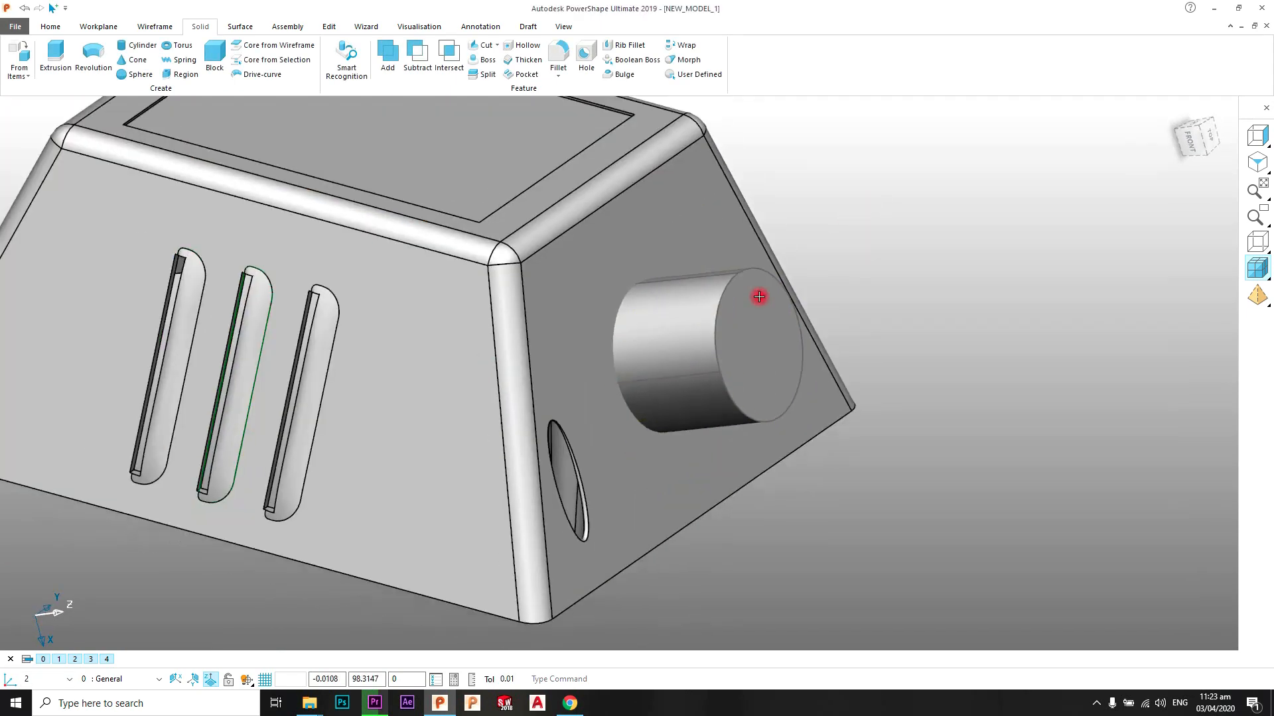
Create a solid block at the origin of the active workplane on the housing's sloped face.
middle_click_drag(733, 362, 725, 325)
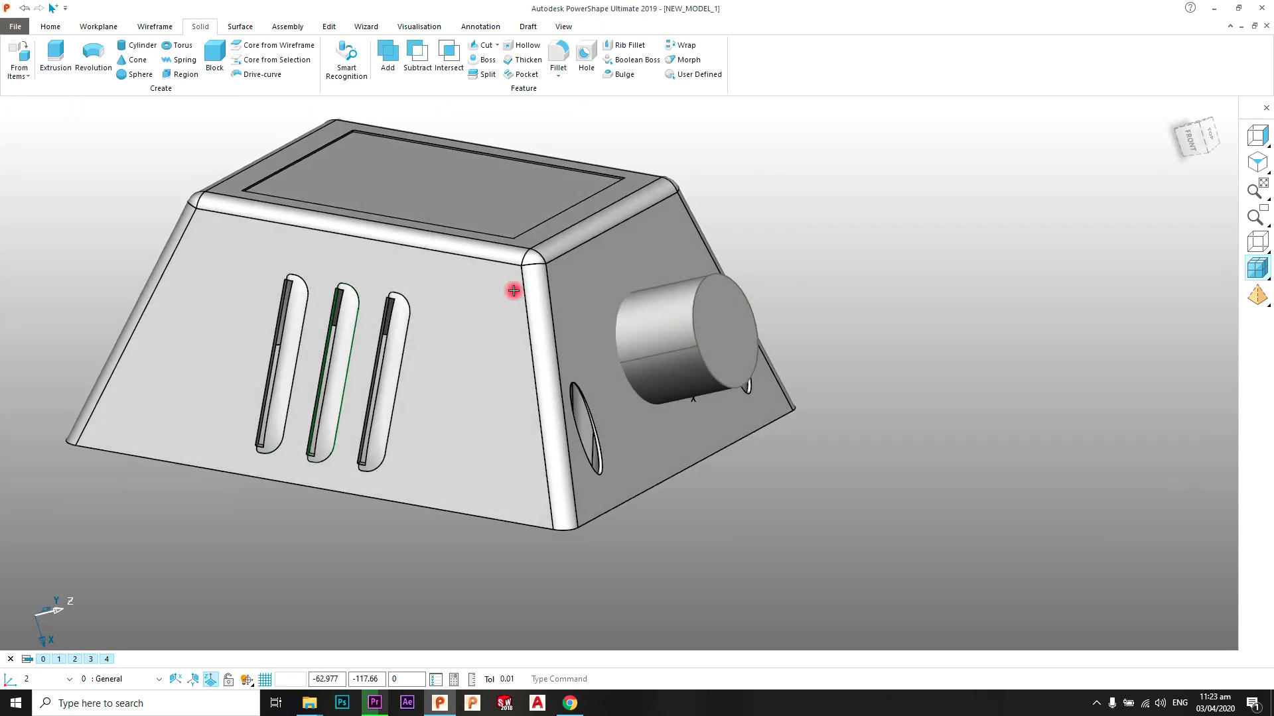
left_click(215, 58)
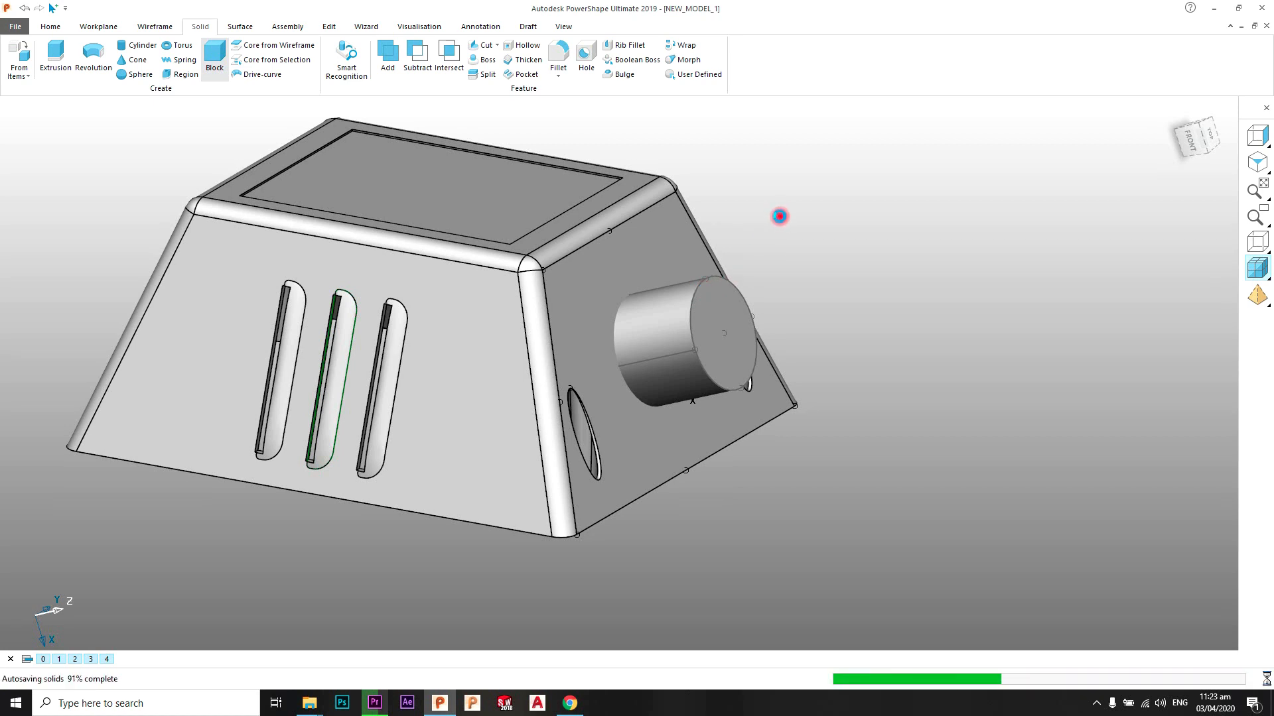
left_click(784, 220)
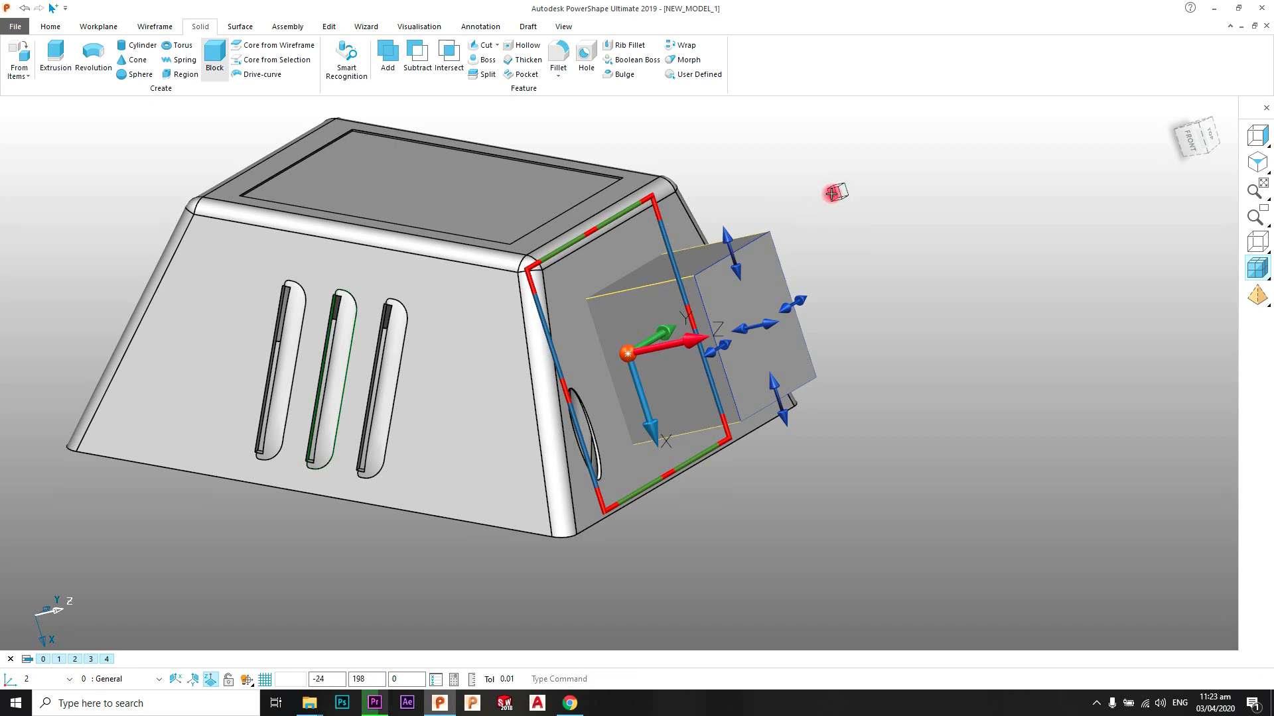
right_click(833, 192)
left_click(849, 197)
scroll(753, 302, "up", 3)
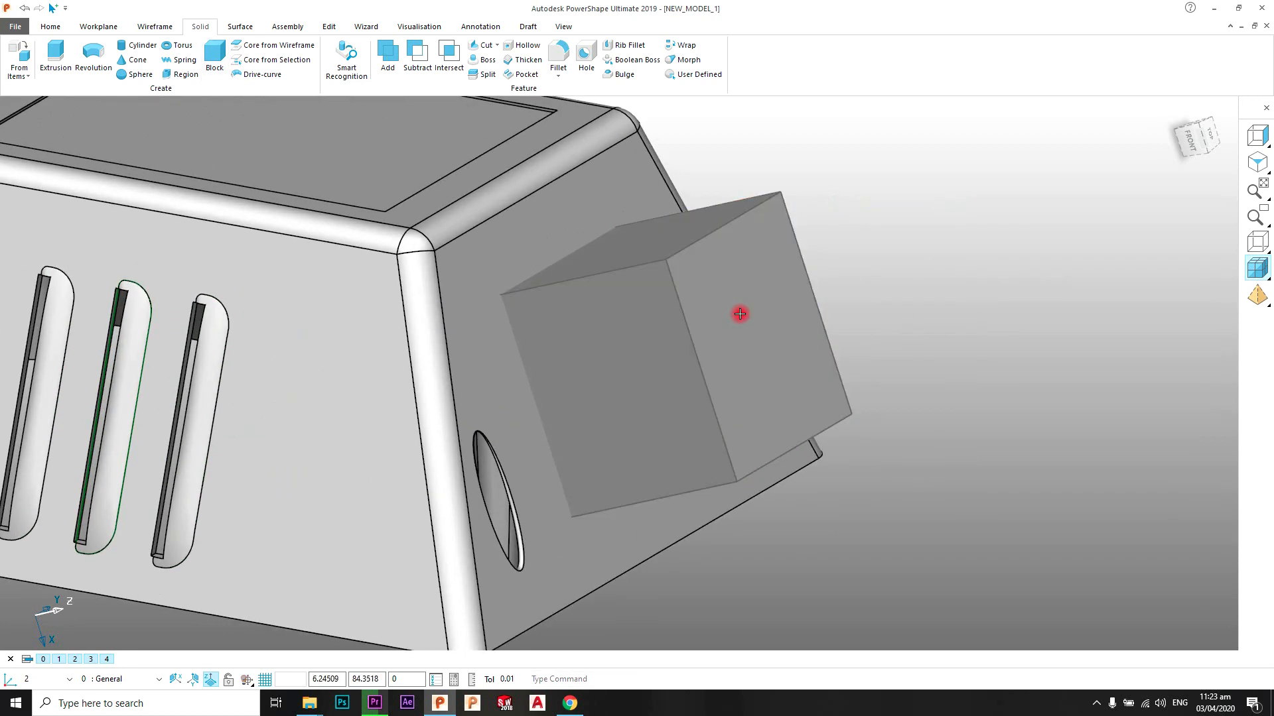
Set the new block's dimensions to length 100, width 40 and height 30.
left_click(739, 312)
left_click(508, 392)
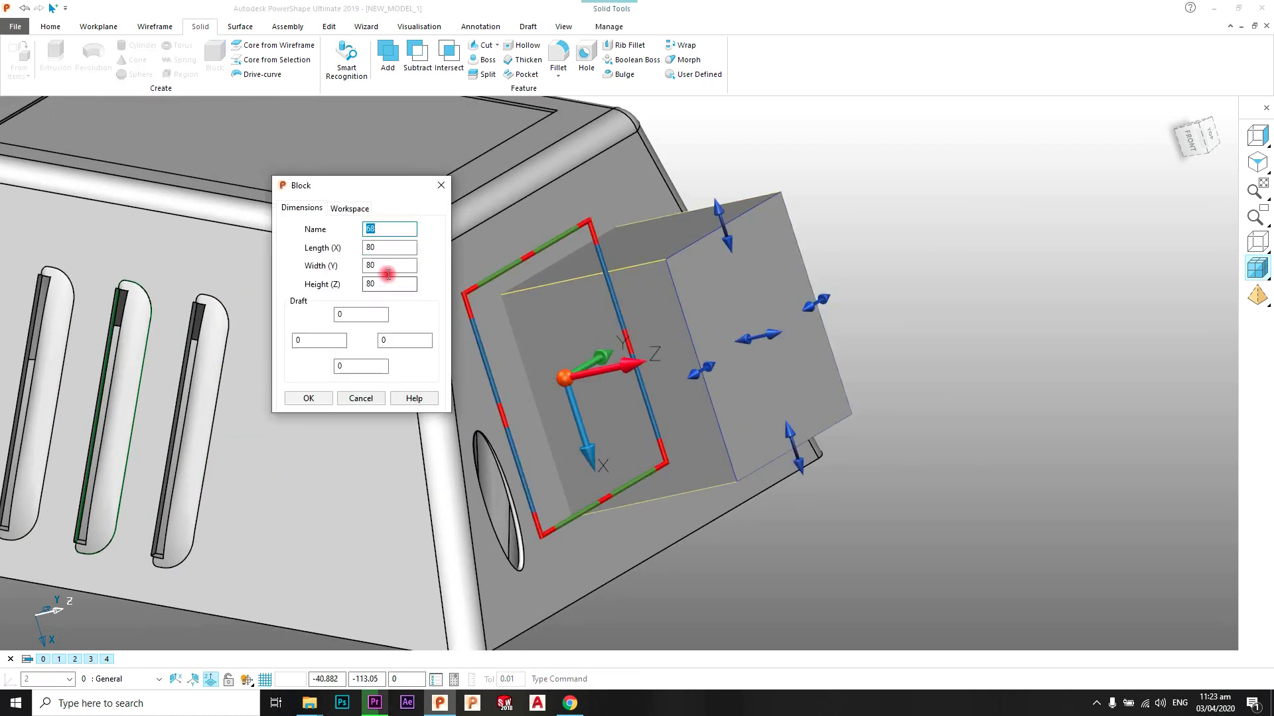
double_click(387, 248)
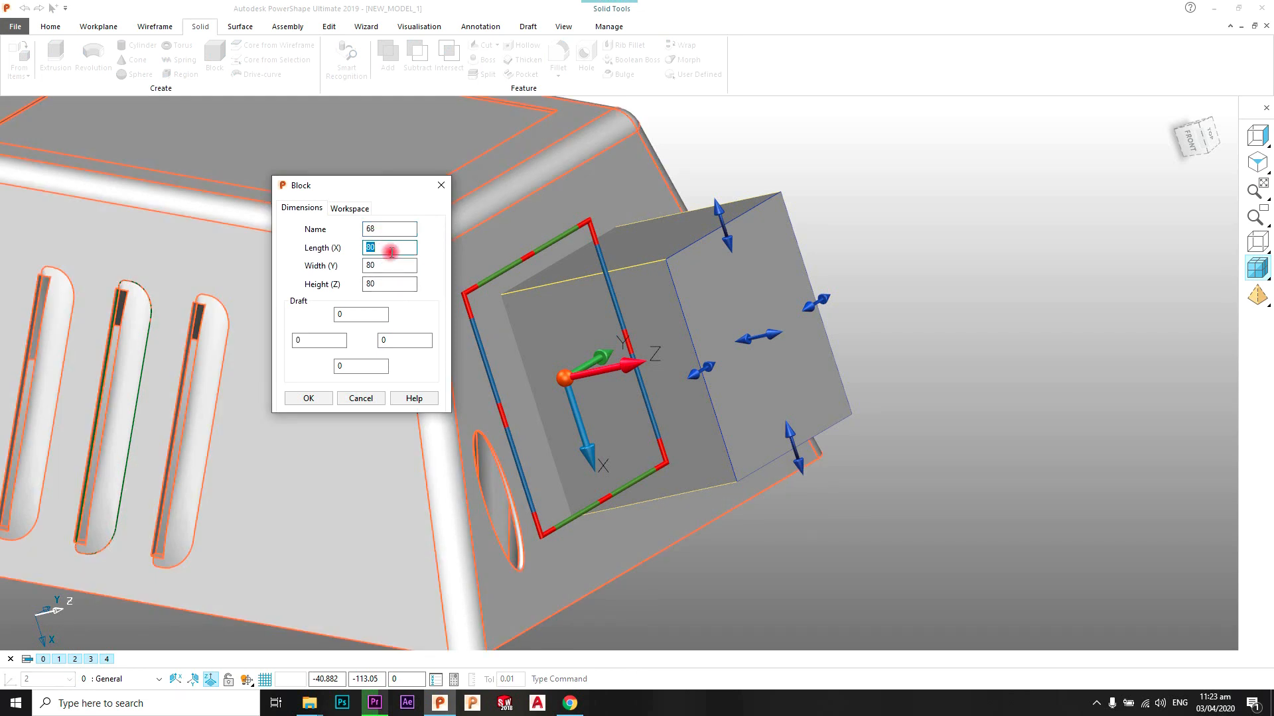
type("100")
double_click(391, 248)
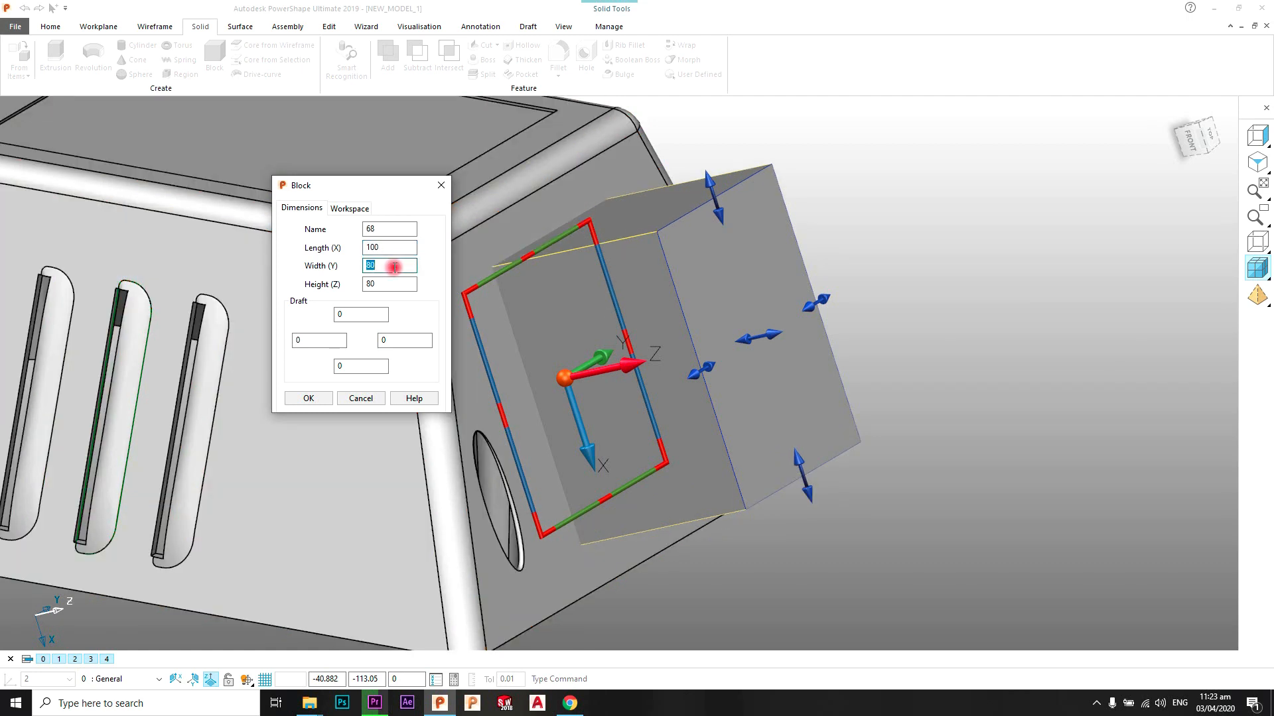
left_click(394, 267)
type("40")
double_click(394, 267)
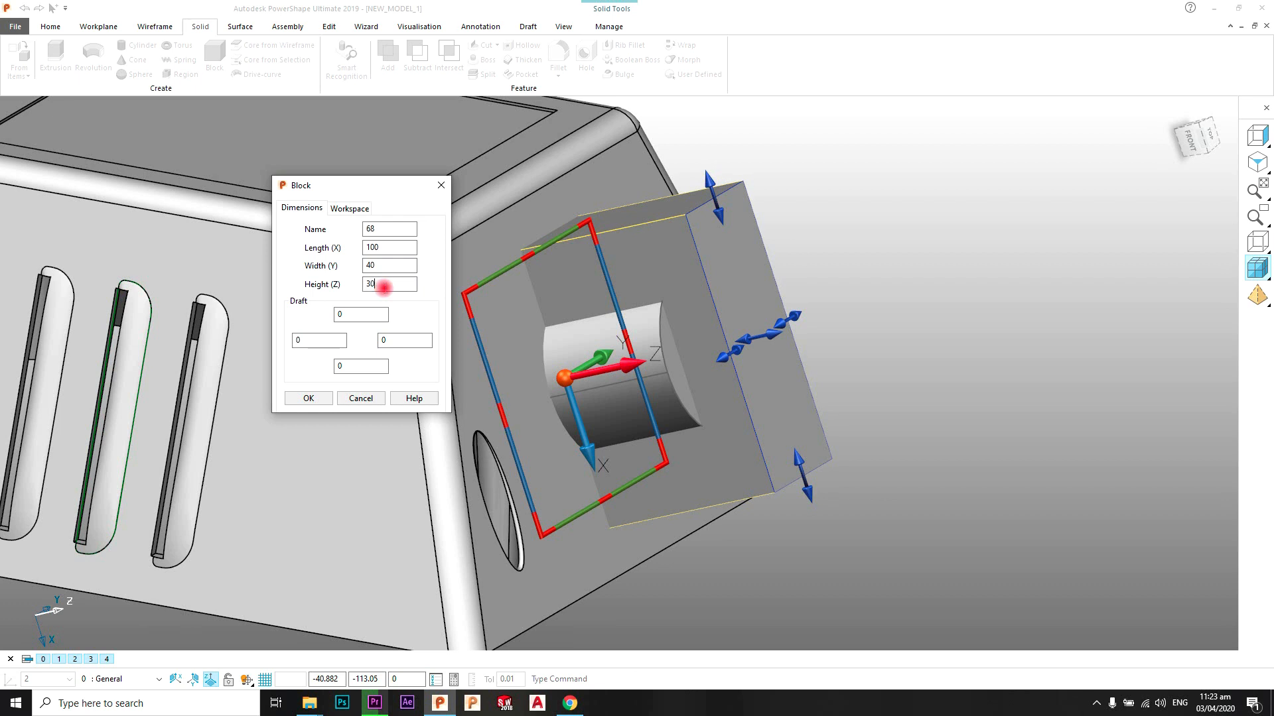
key("Return")
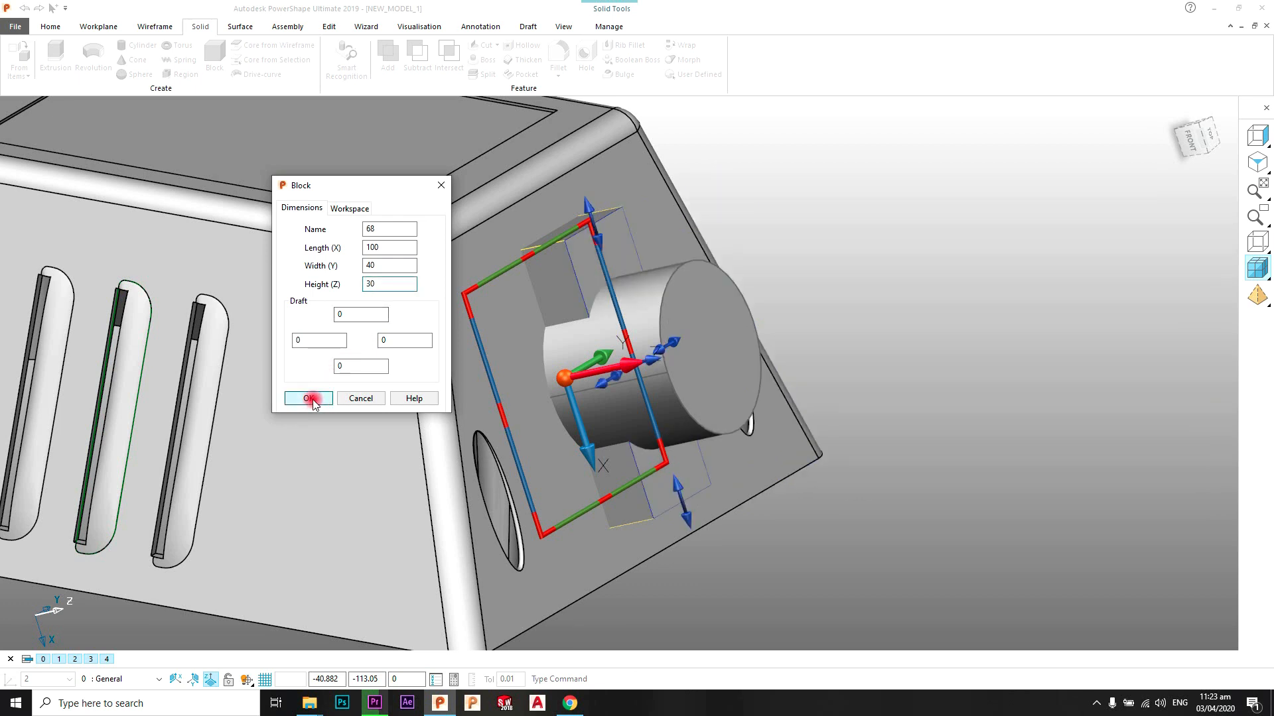
left_click(309, 399)
left_click(817, 219)
scroll(634, 337, "down", 4)
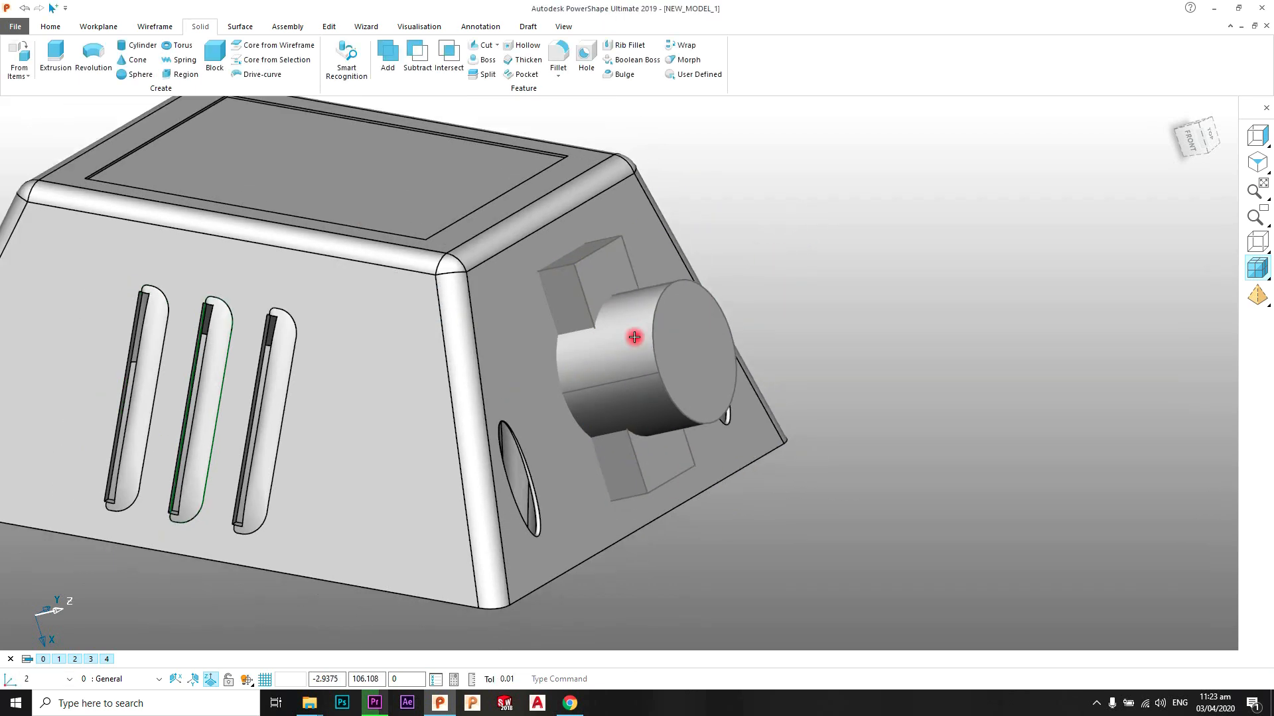
Make the cylinder the active solid and intersect it with the block.
scroll(635, 356, "up", 4)
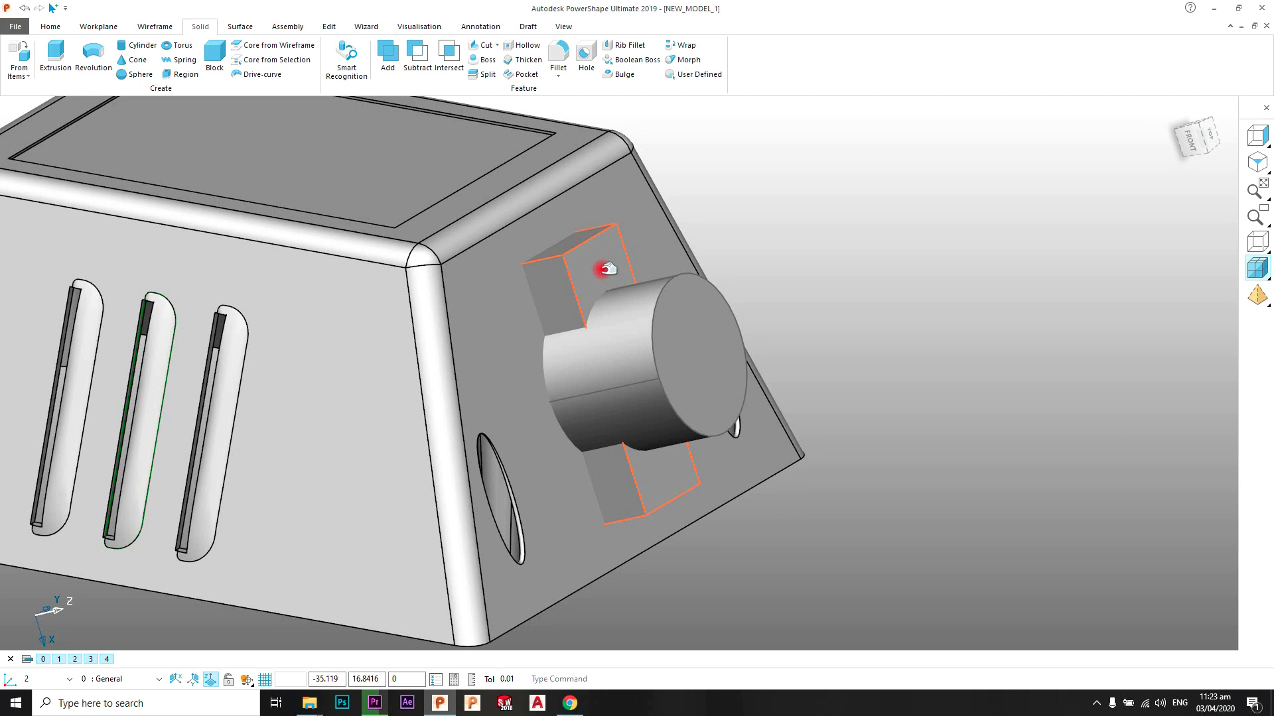
scroll(606, 286, "up", 2)
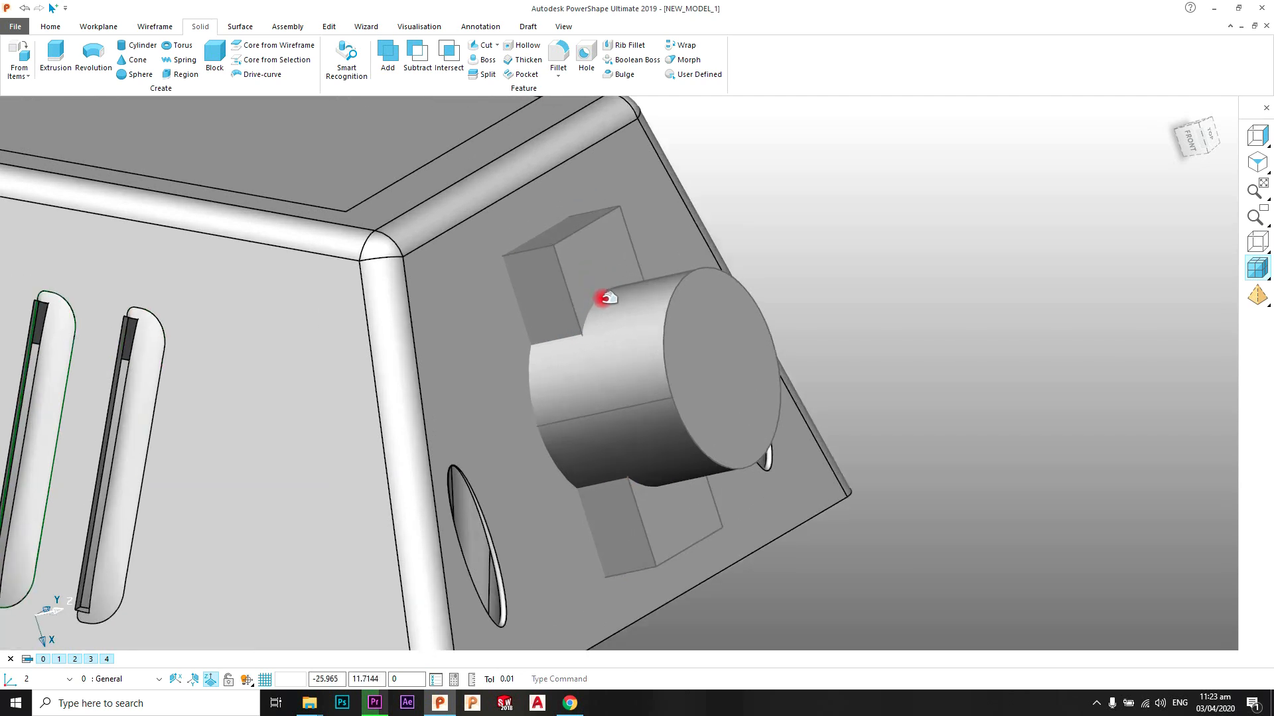
left_click(664, 340)
right_click(663, 340)
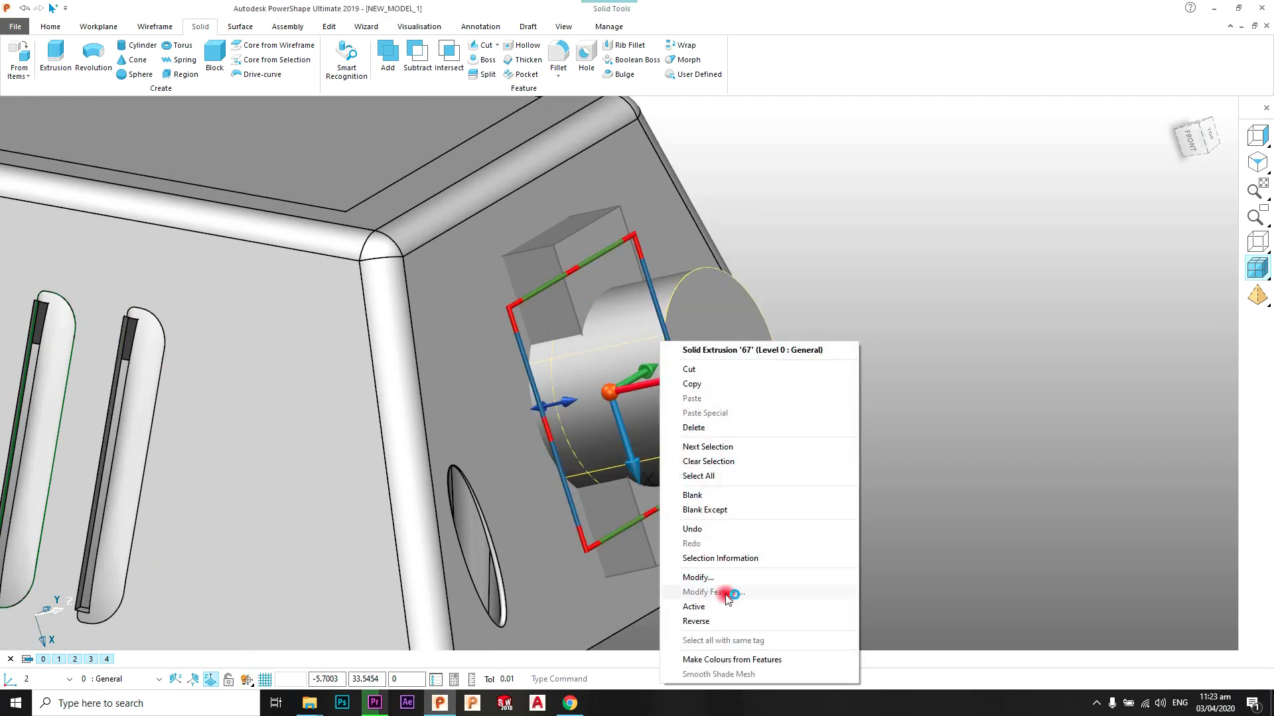
left_click(726, 522)
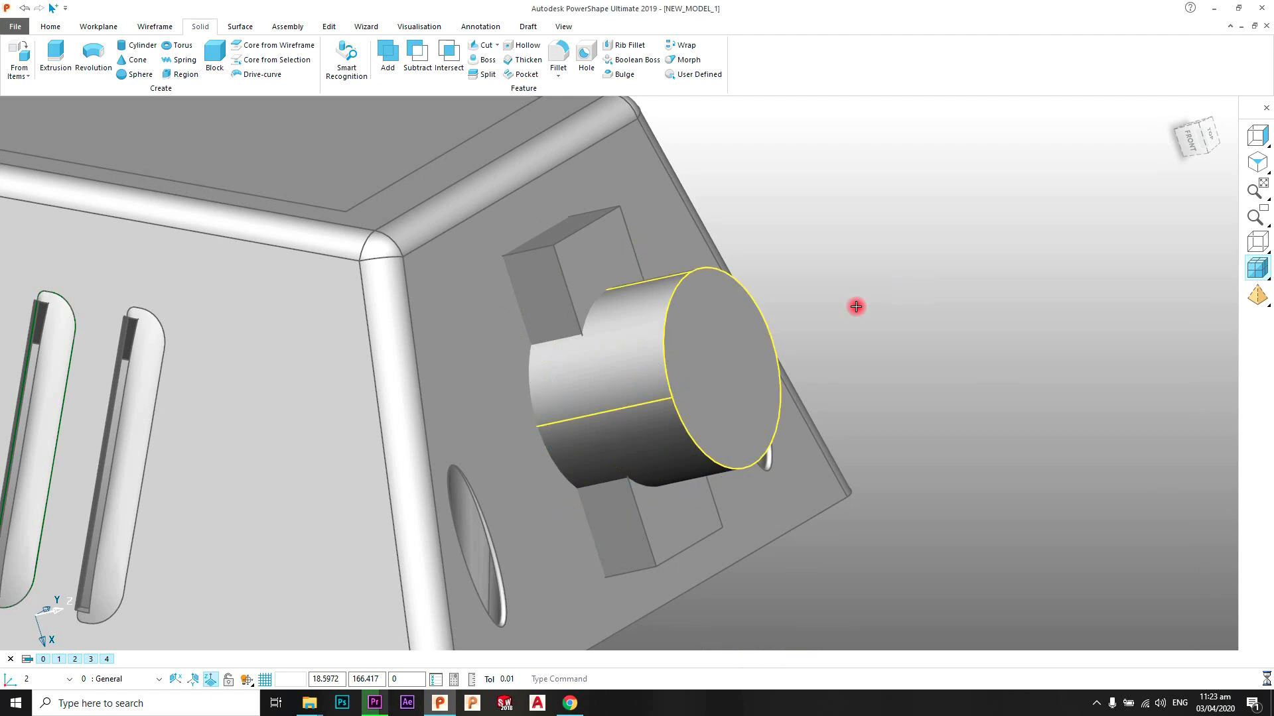
left_click(566, 279)
left_click(447, 59)
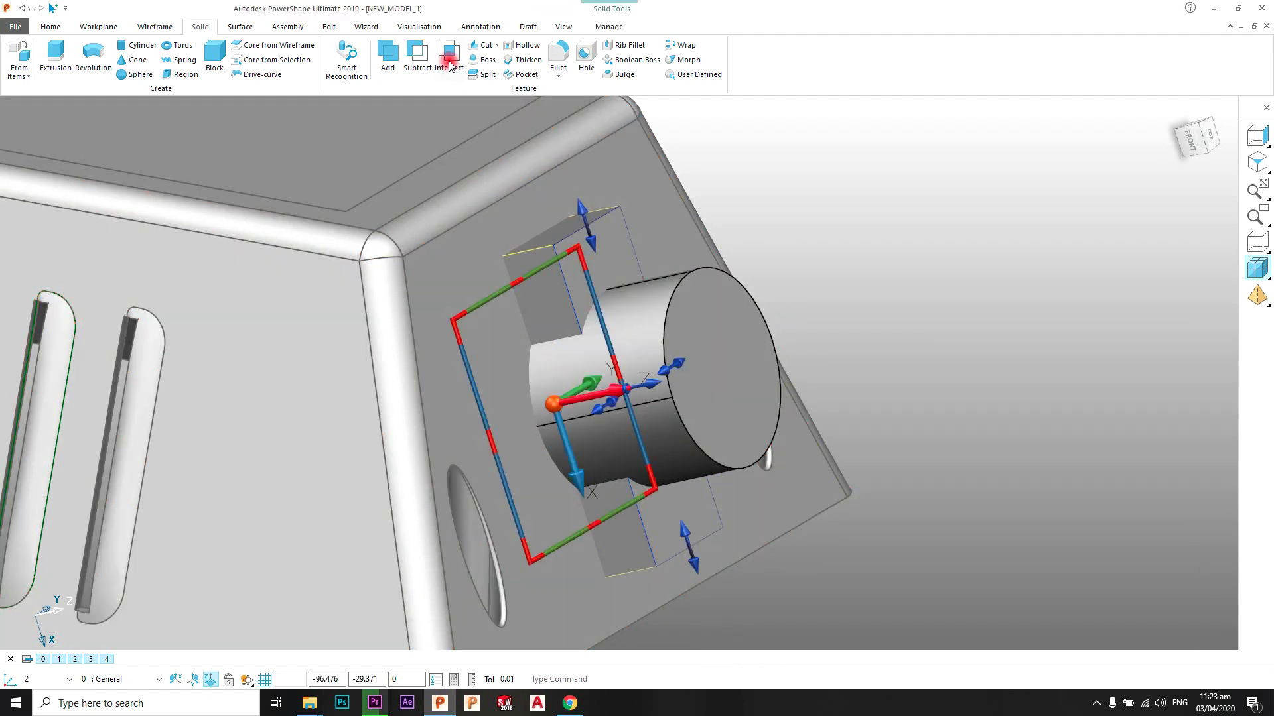
Examine the intersected solid on the sloped face from outside and from inside the hollow housing.
middle_click_drag(786, 203, 520, 344)
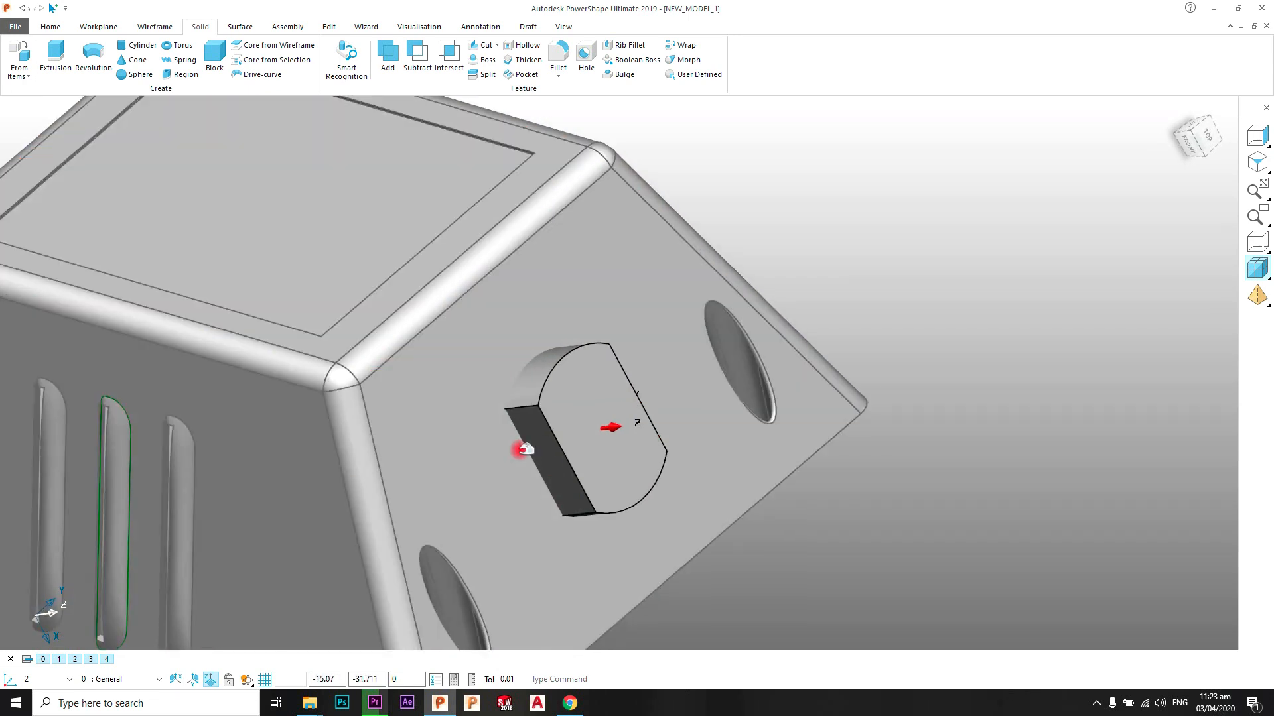
scroll(520, 446, "up", 3)
scroll(620, 415, "down", 2)
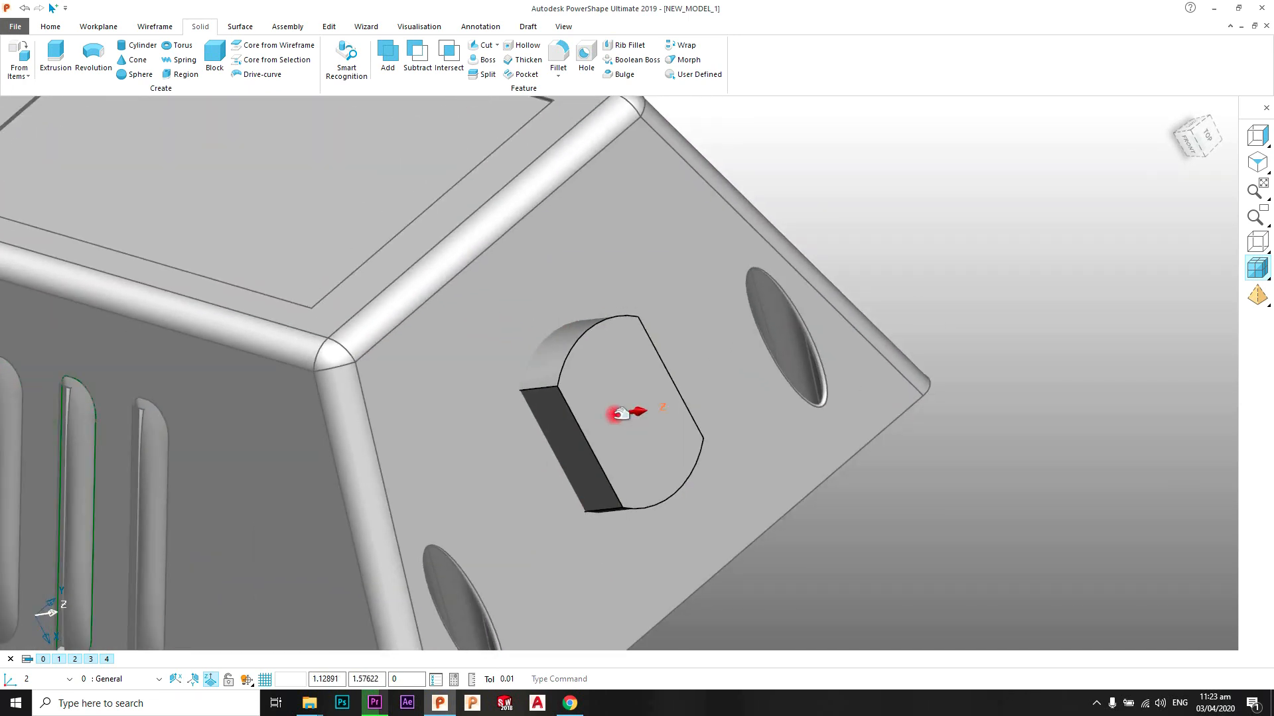
middle_click_drag(441, 412, 716, 292)
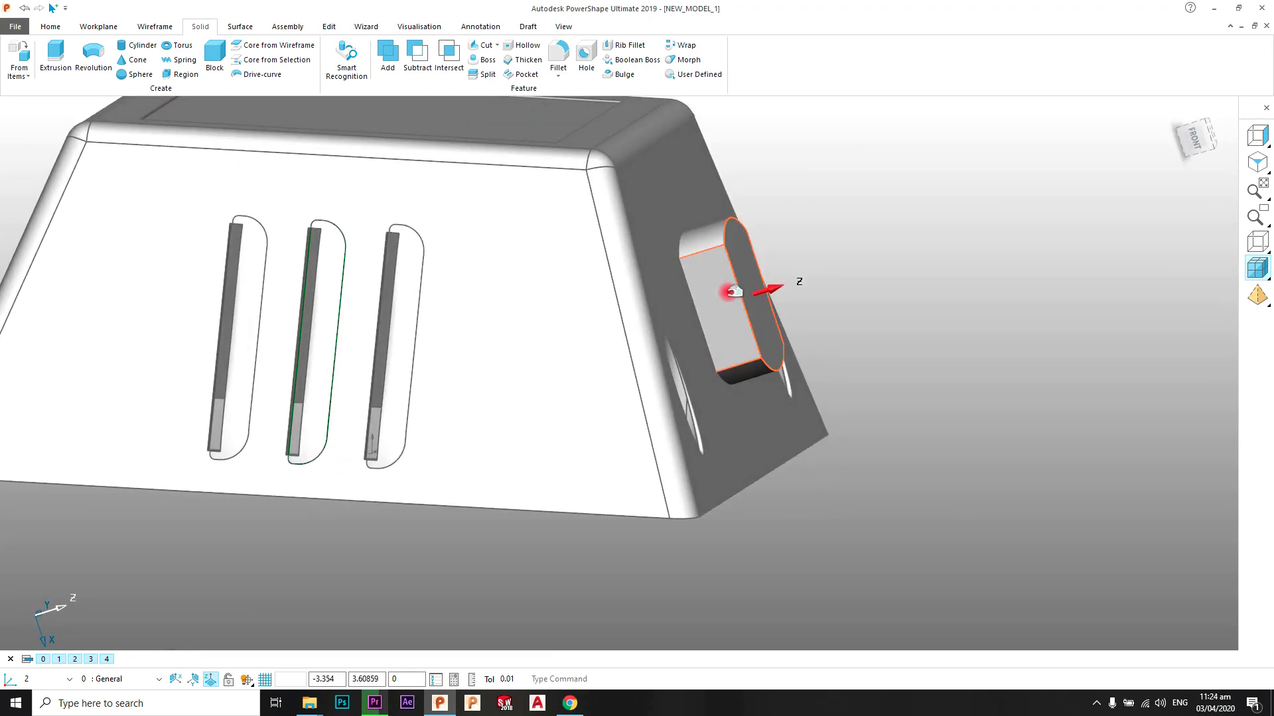
middle_click_drag(714, 278, 715, 287)
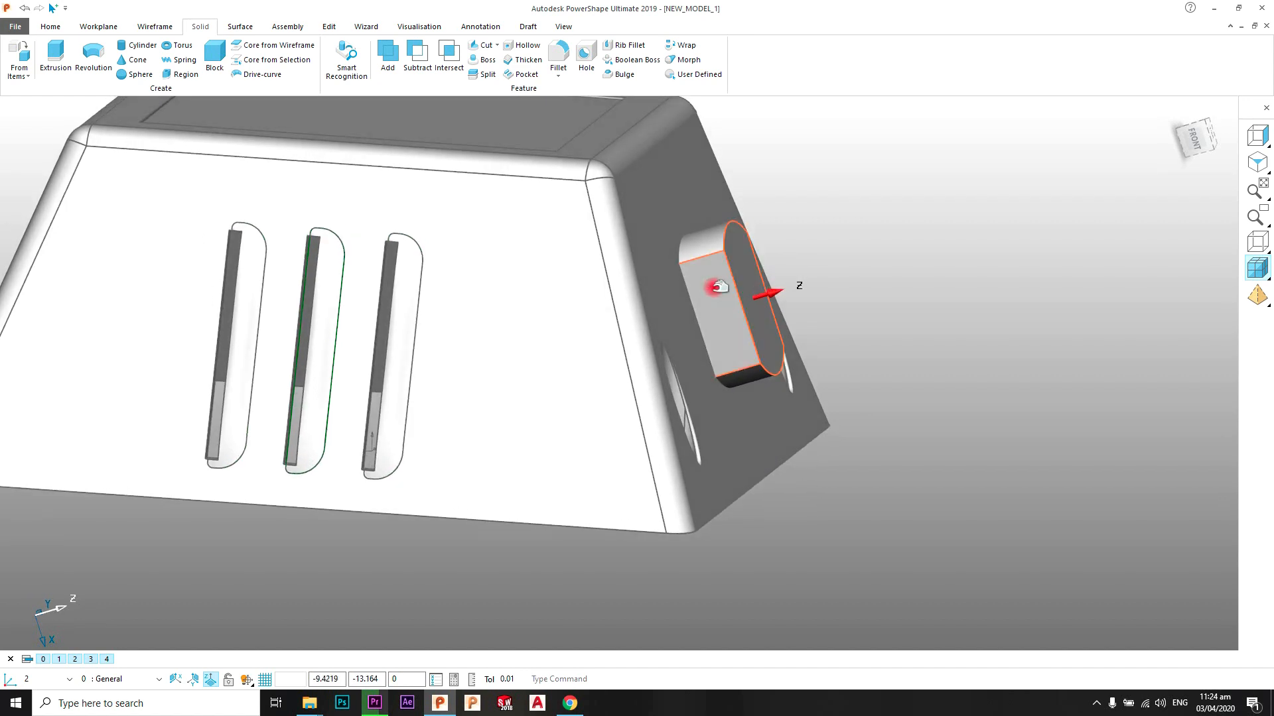
scroll(714, 286, "down", 2)
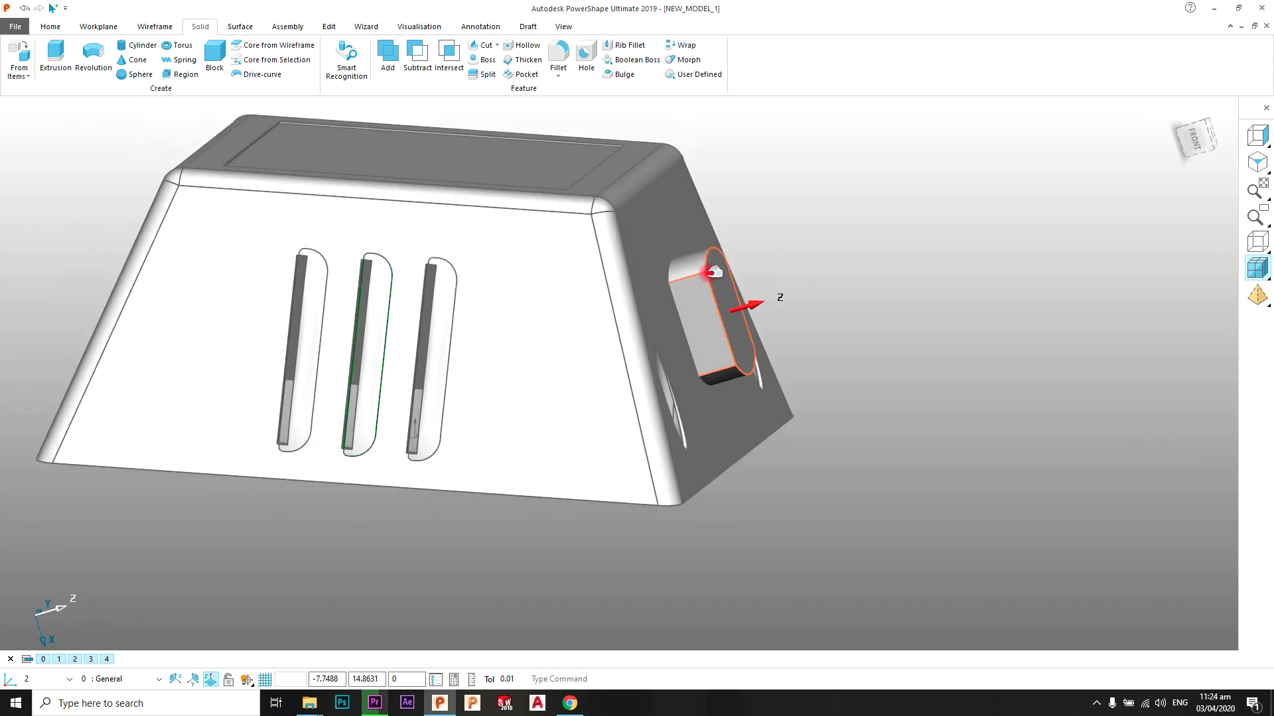
middle_click_drag(709, 274, 633, 315)
scroll(681, 348, "up", 3)
scroll(546, 364, "down", 3)
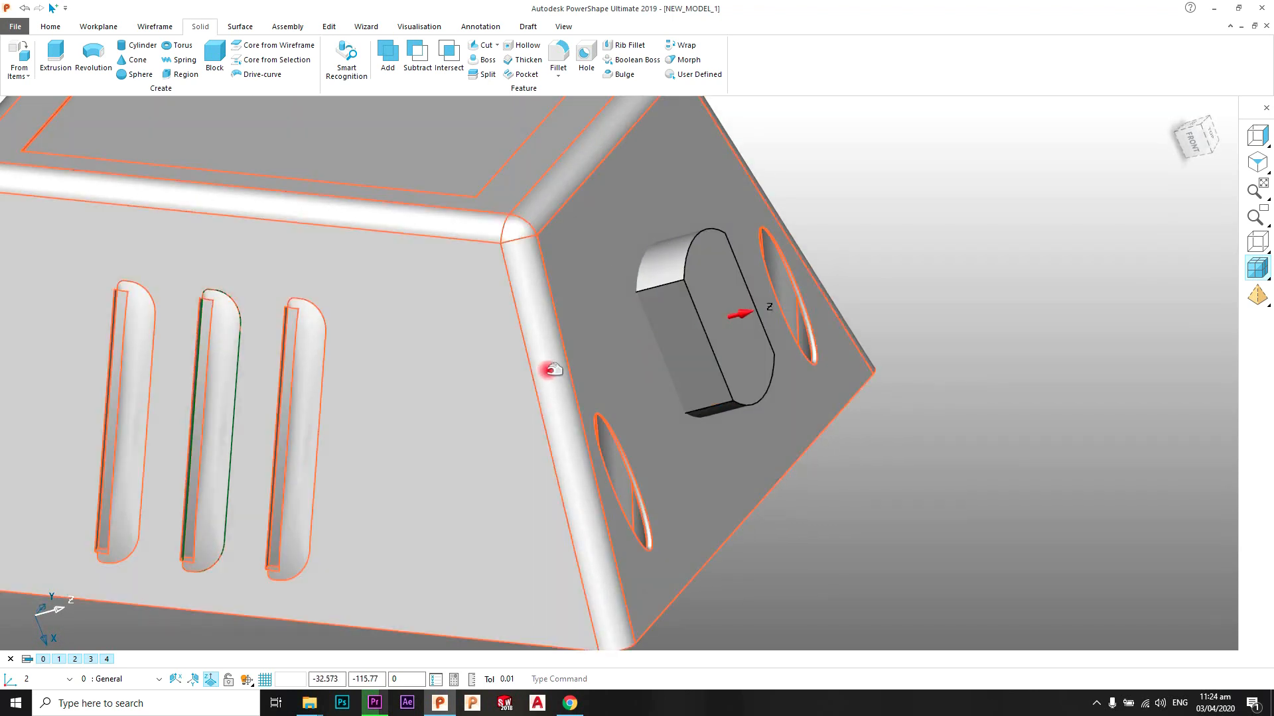
middle_click_drag(546, 372, 762, 276)
scroll(715, 351, "up", 3)
middle_click_drag(715, 352, 695, 343)
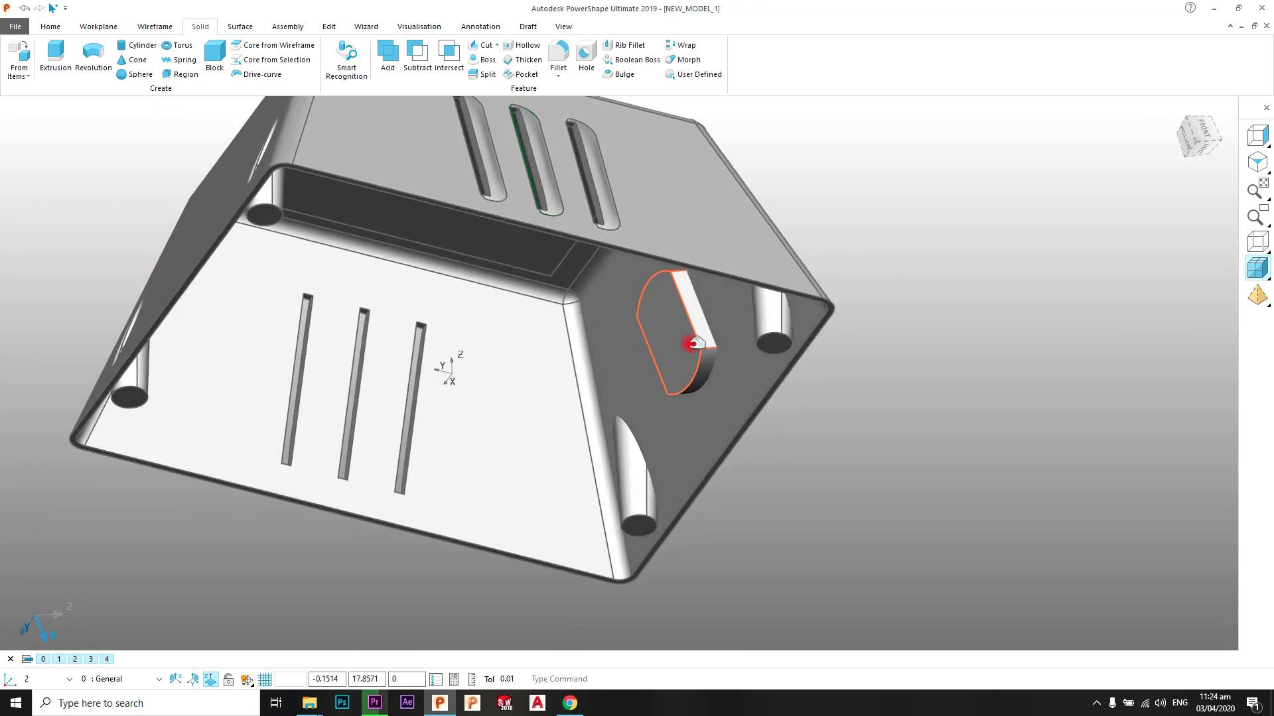
middle_click_drag(672, 302, 589, 248)
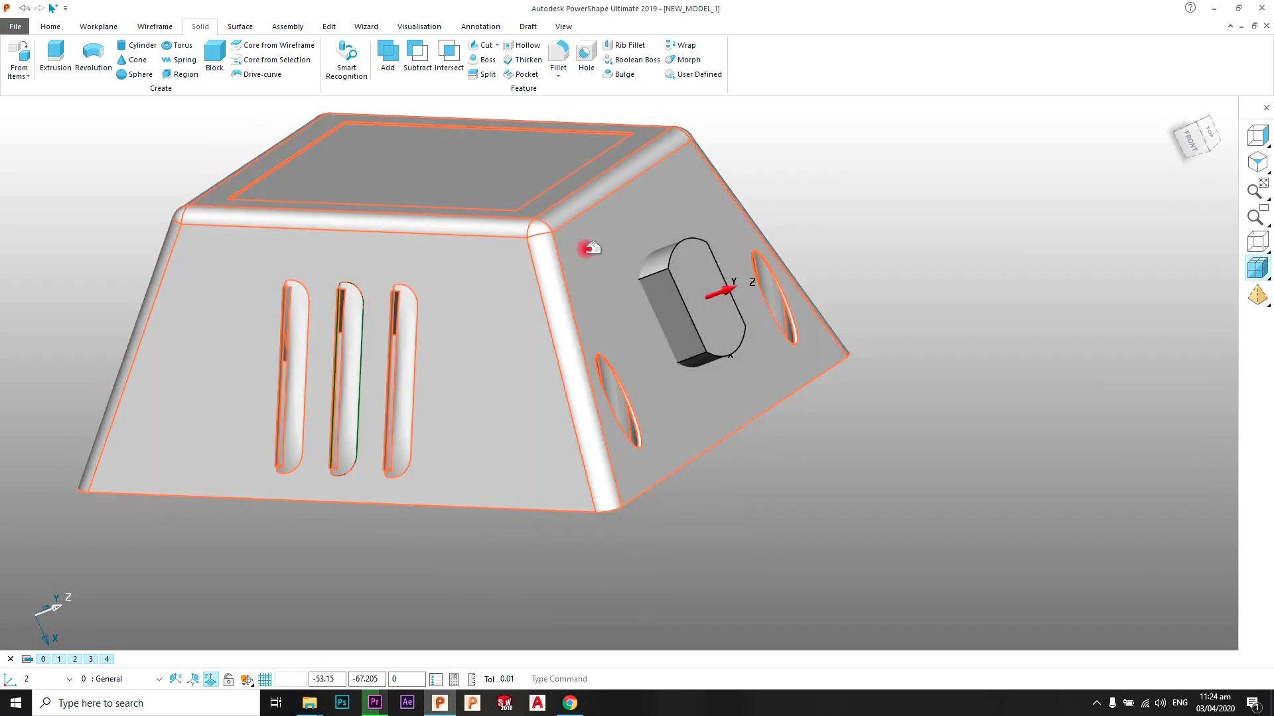
Make the tapered housing the active solid.
right_click(605, 256)
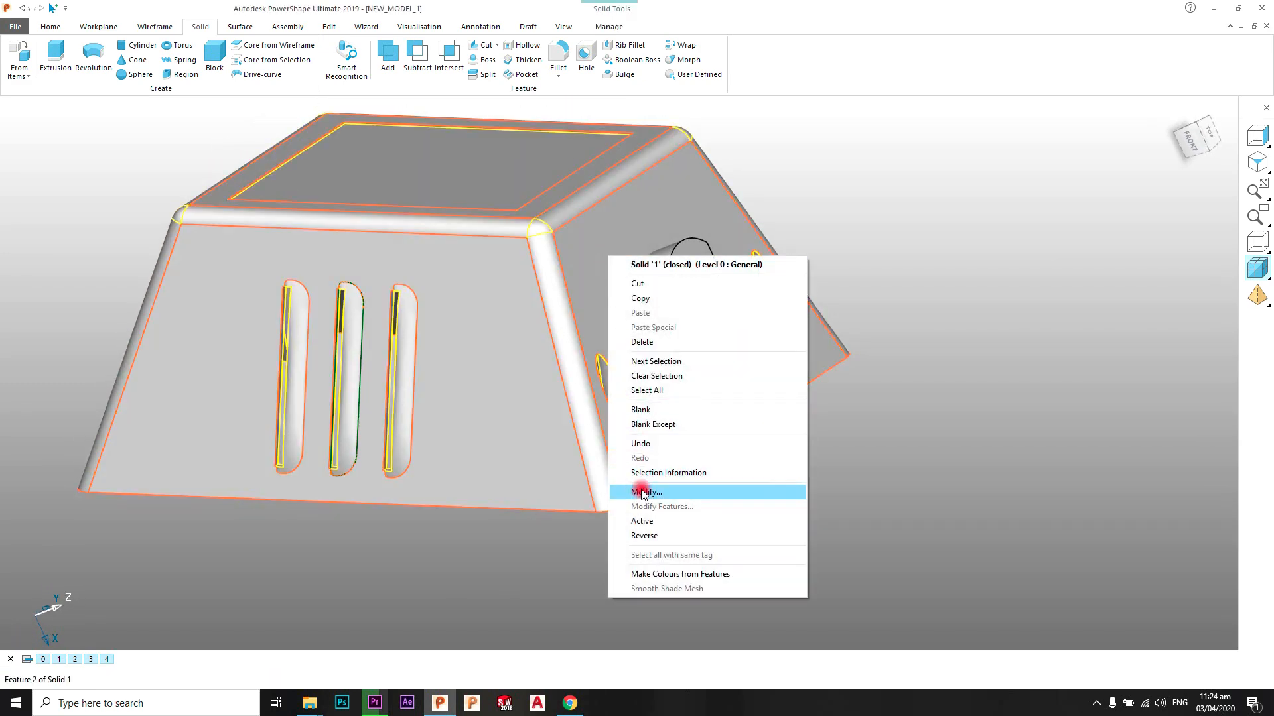
left_click(650, 521)
left_click(949, 248)
scroll(783, 293, "up", 1)
scroll(770, 292, "up", 1)
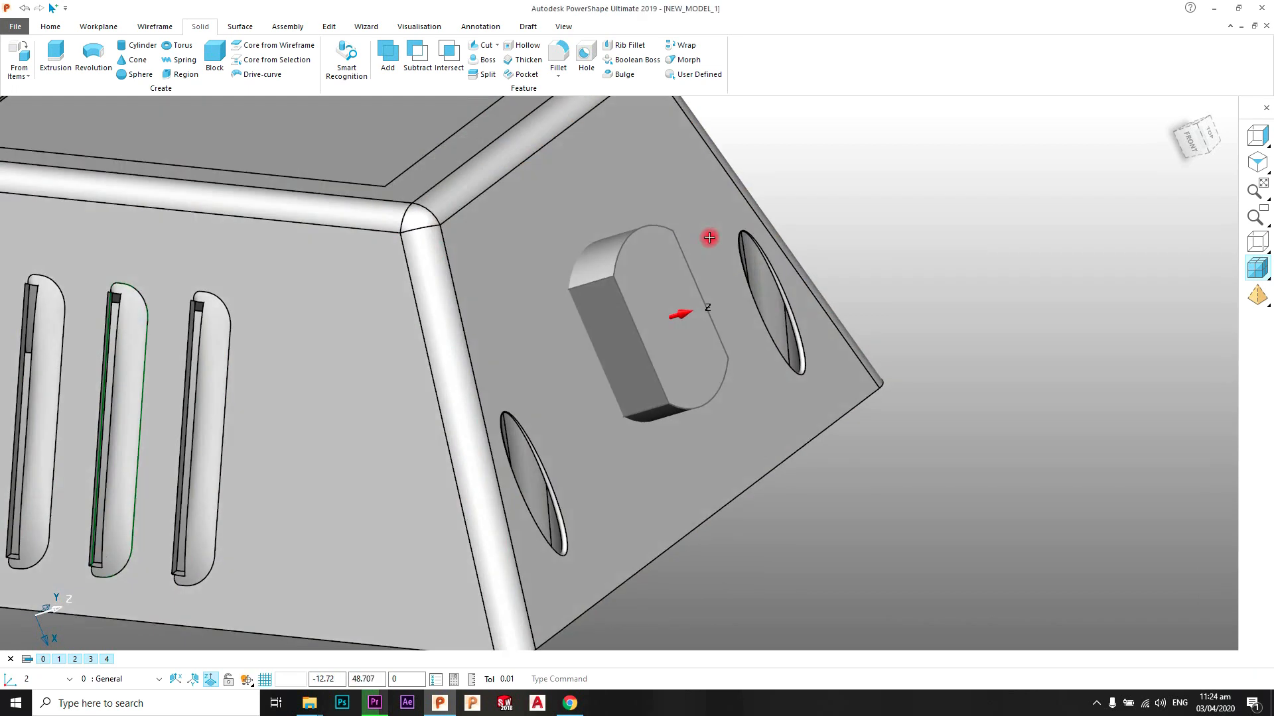
Join the intersected solid to the housing with Boolean Boss, comparing both solutions and applying solution 1.
left_click(631, 246)
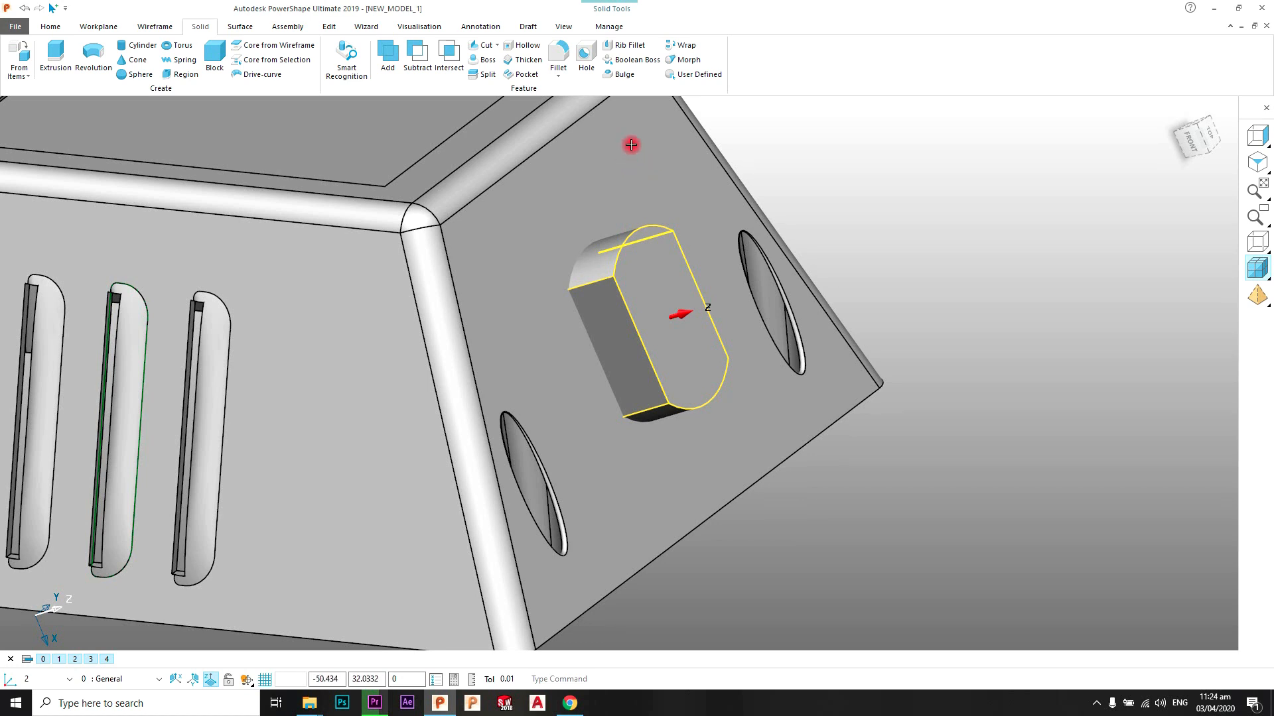
left_click(623, 61)
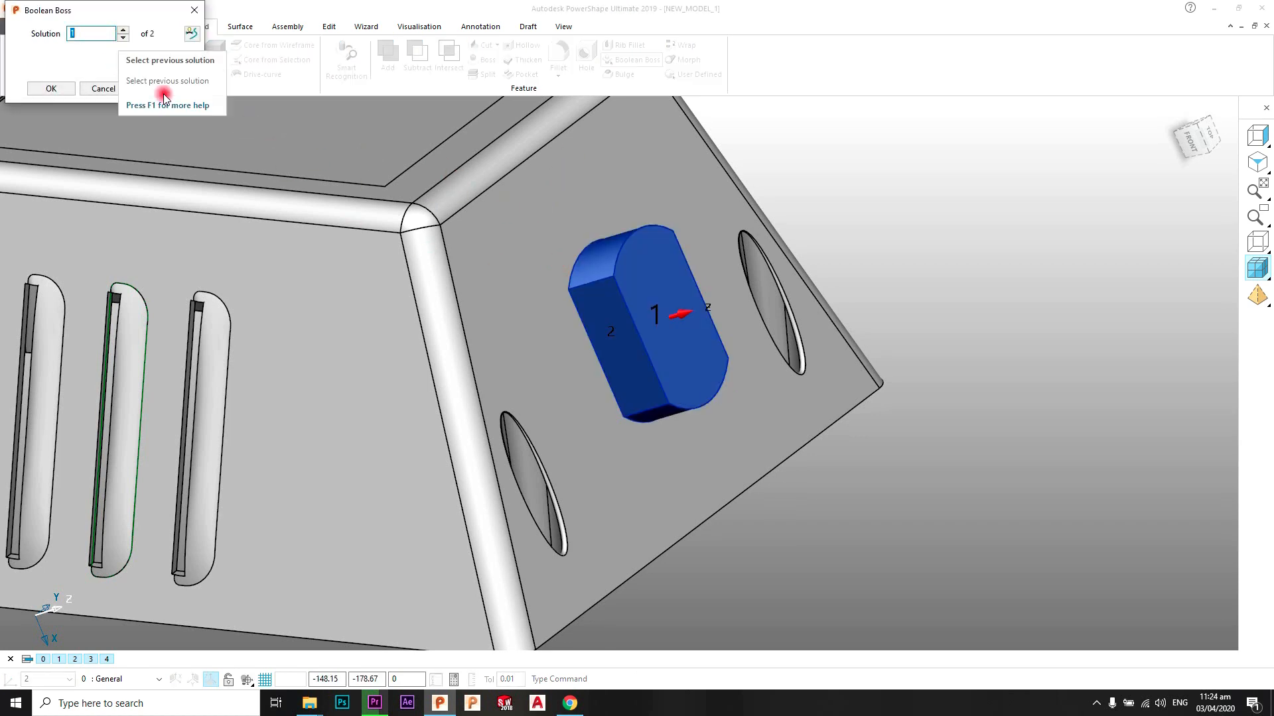
middle_click_drag(307, 396, 547, 391)
scroll(575, 348, "down", 2)
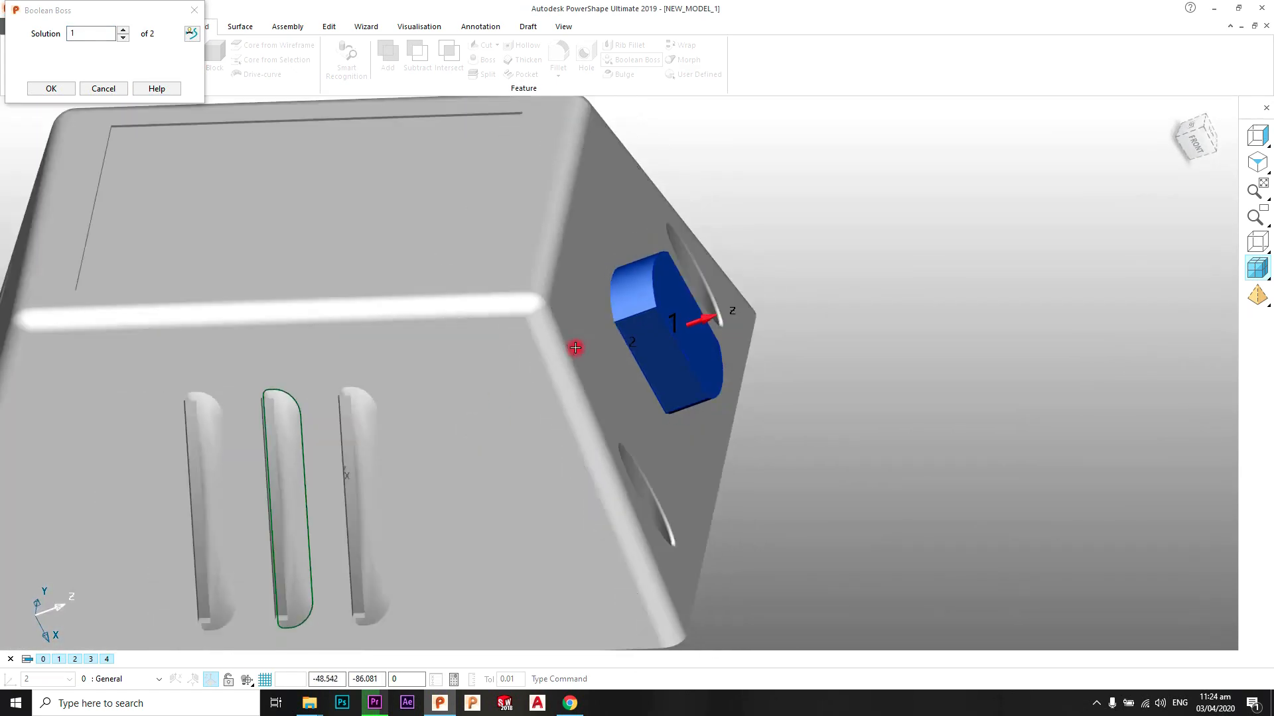
middle_click_drag(714, 326, 630, 343)
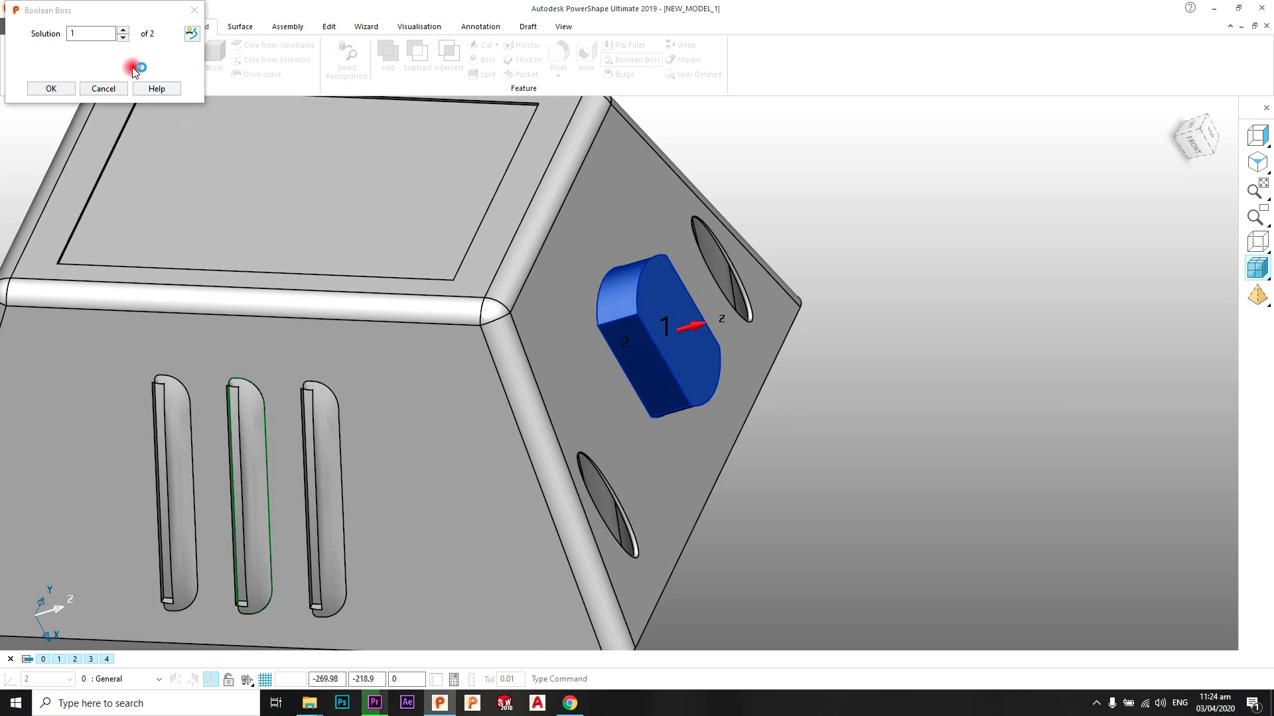
left_click(123, 31)
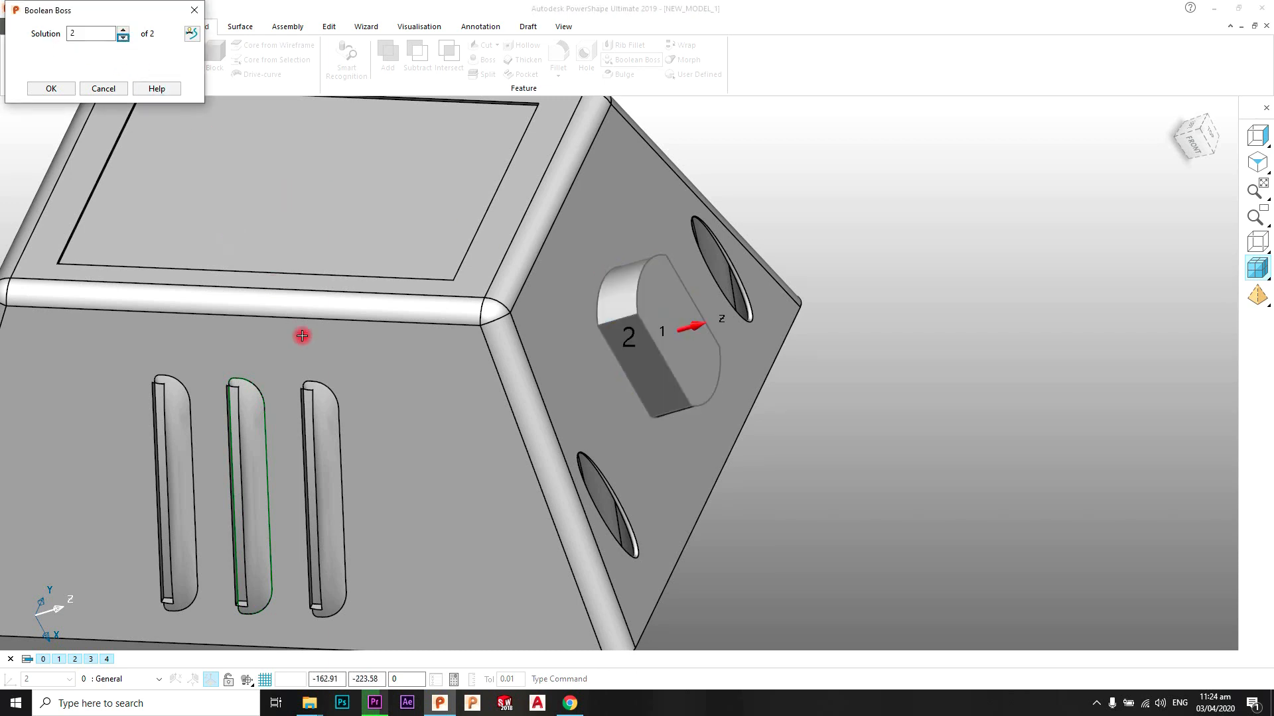
middle_click_drag(302, 335, 355, 357)
middle_click_drag(305, 224, 595, 332)
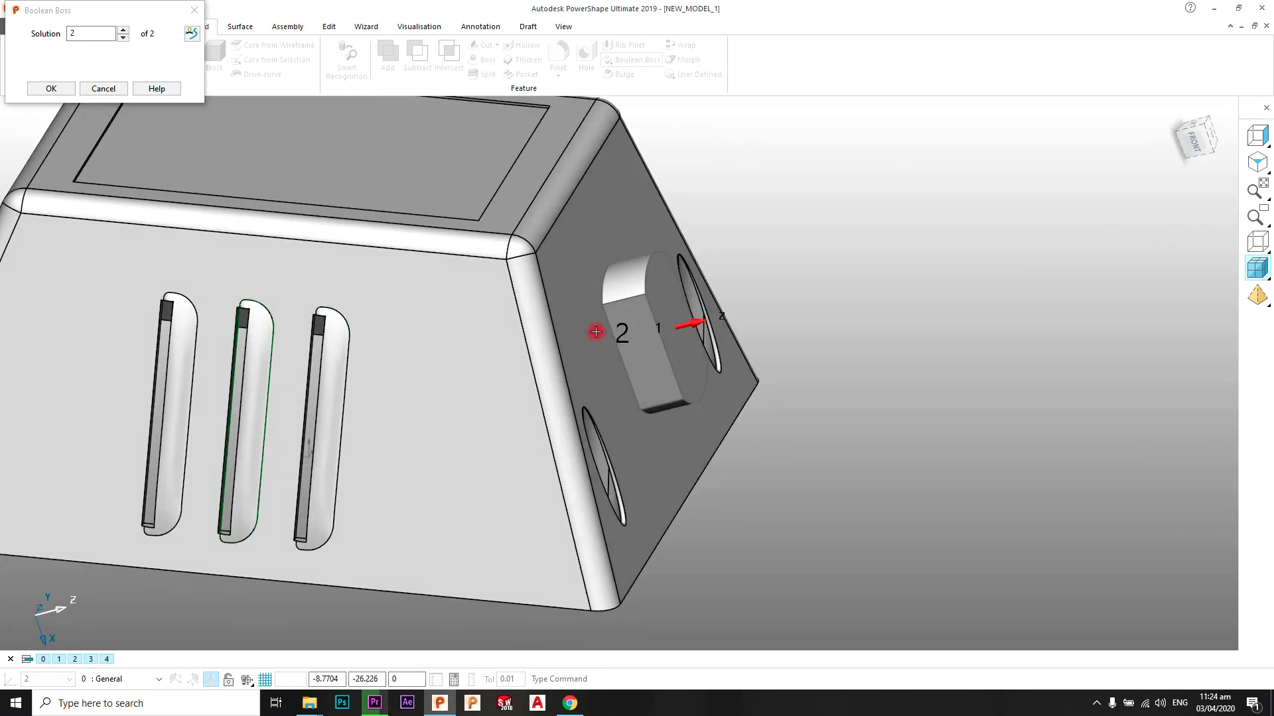
left_click(122, 36)
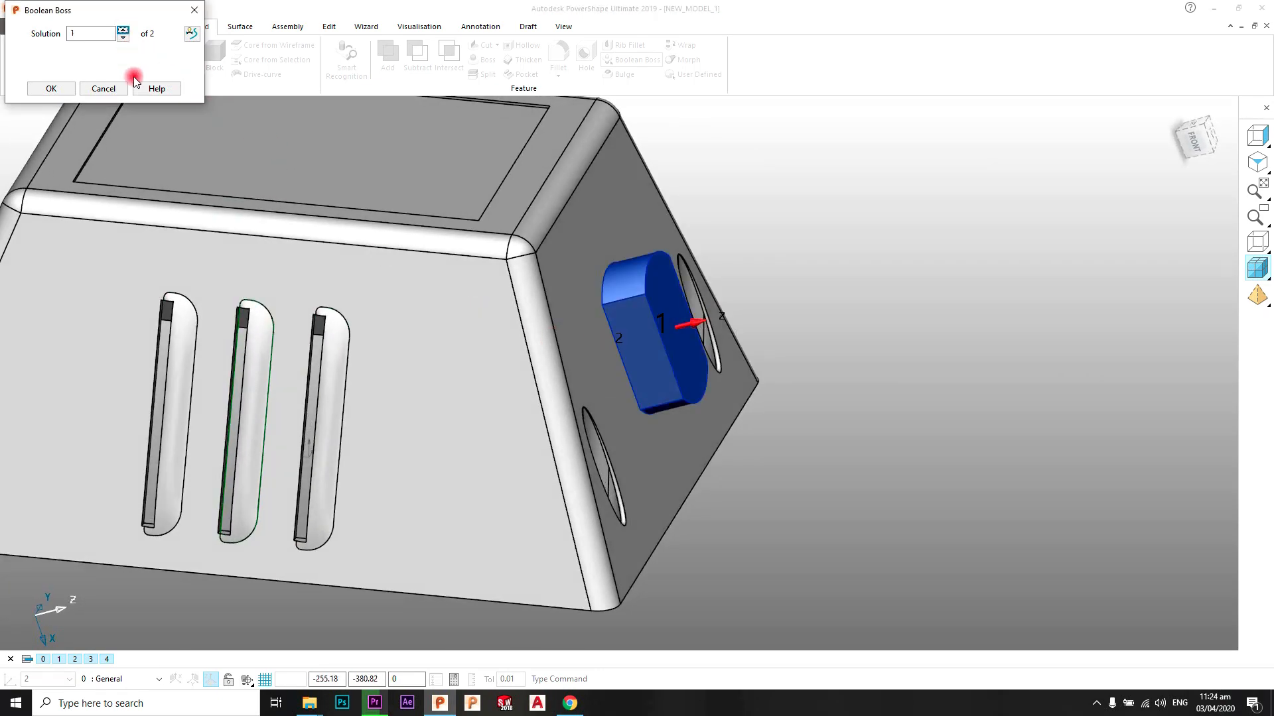
left_click(63, 90)
middle_click_drag(759, 265, 784, 265)
left_click(785, 264)
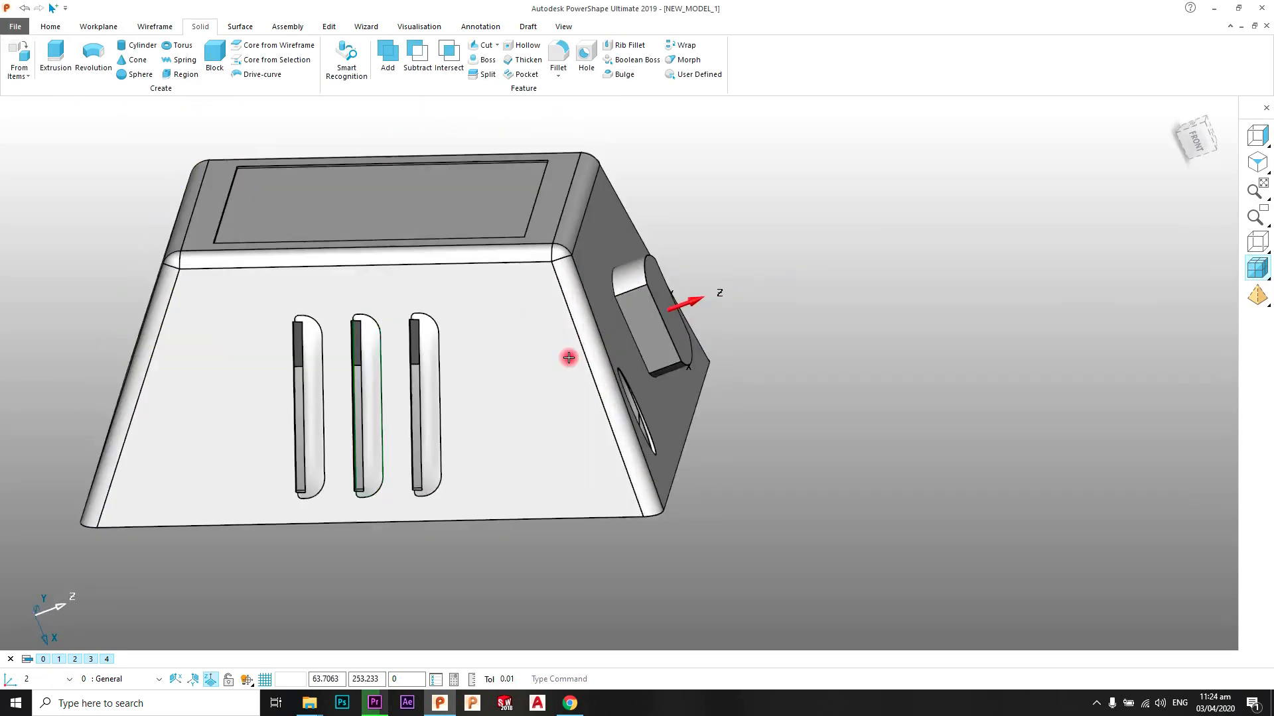
Select the housing and check that the protruding boss belongs to the same solid.
middle_click_drag(767, 193, 648, 347)
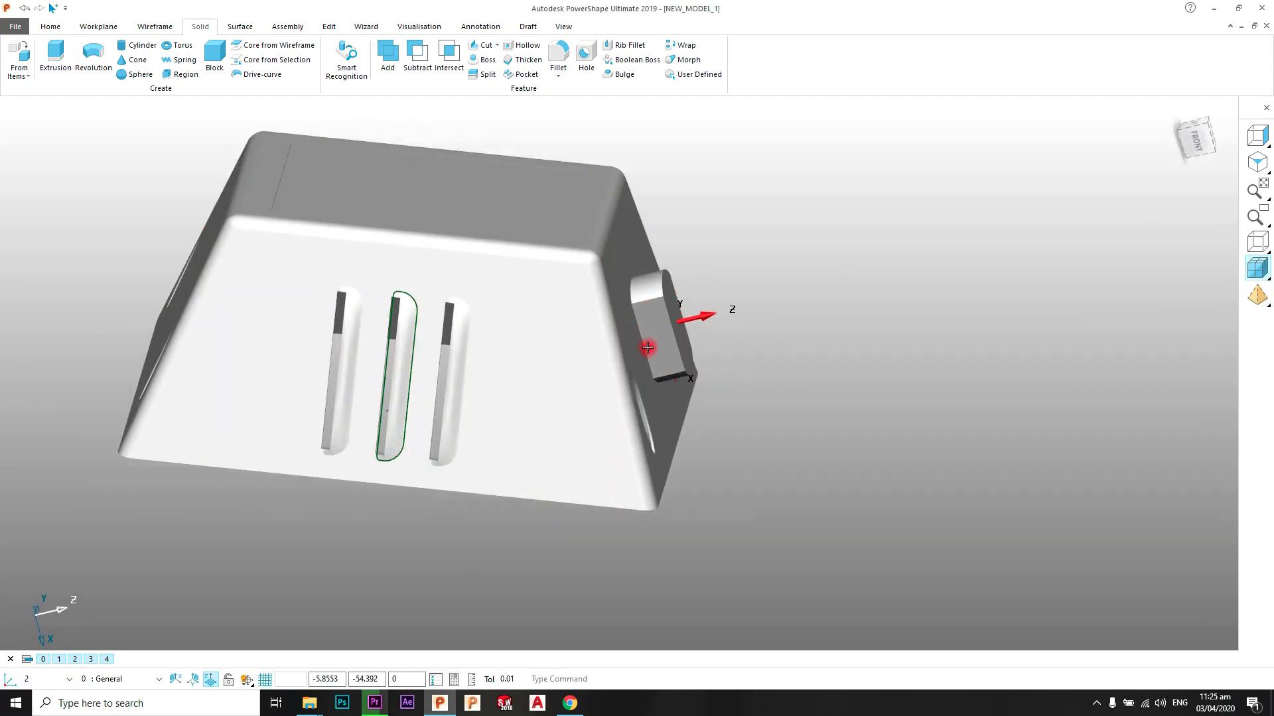
scroll(652, 327, "up", 2)
left_click(644, 260)
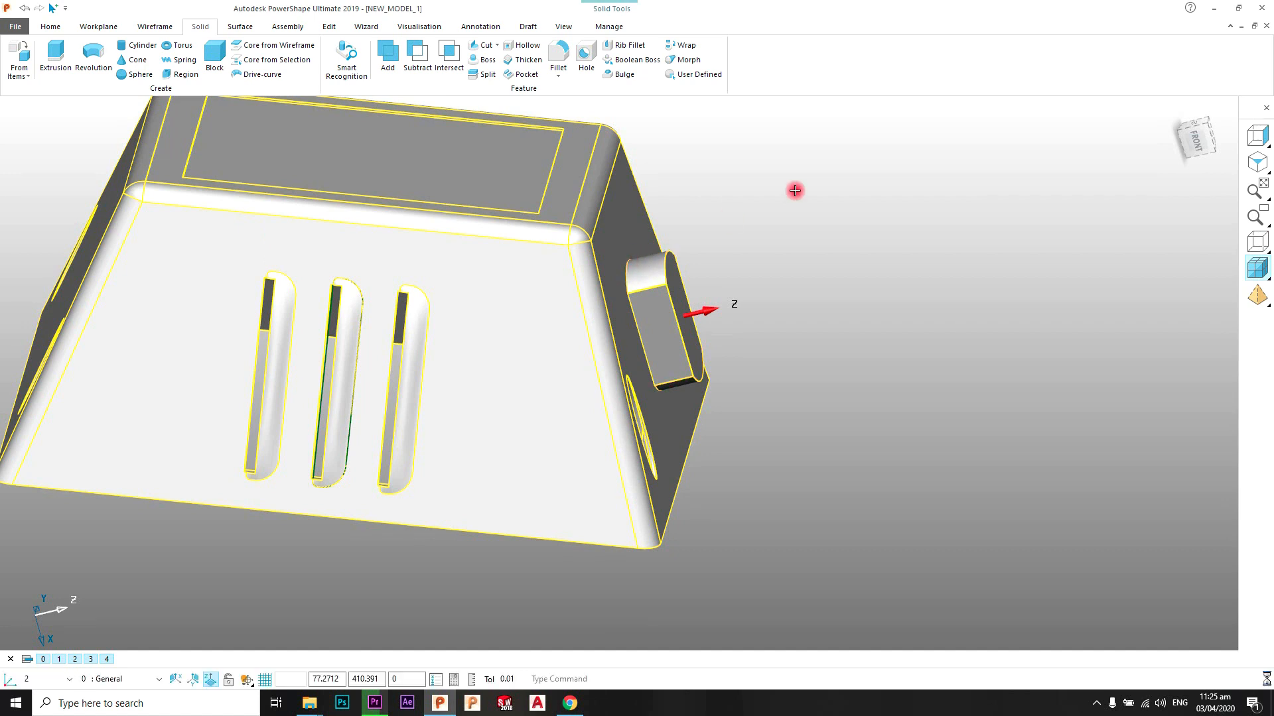
Start a Hole feature at the workplane origin on the outer face of the housing's protruding boss.
left_click(793, 192)
scroll(707, 248, "down", 2)
scroll(678, 260, "up", 3)
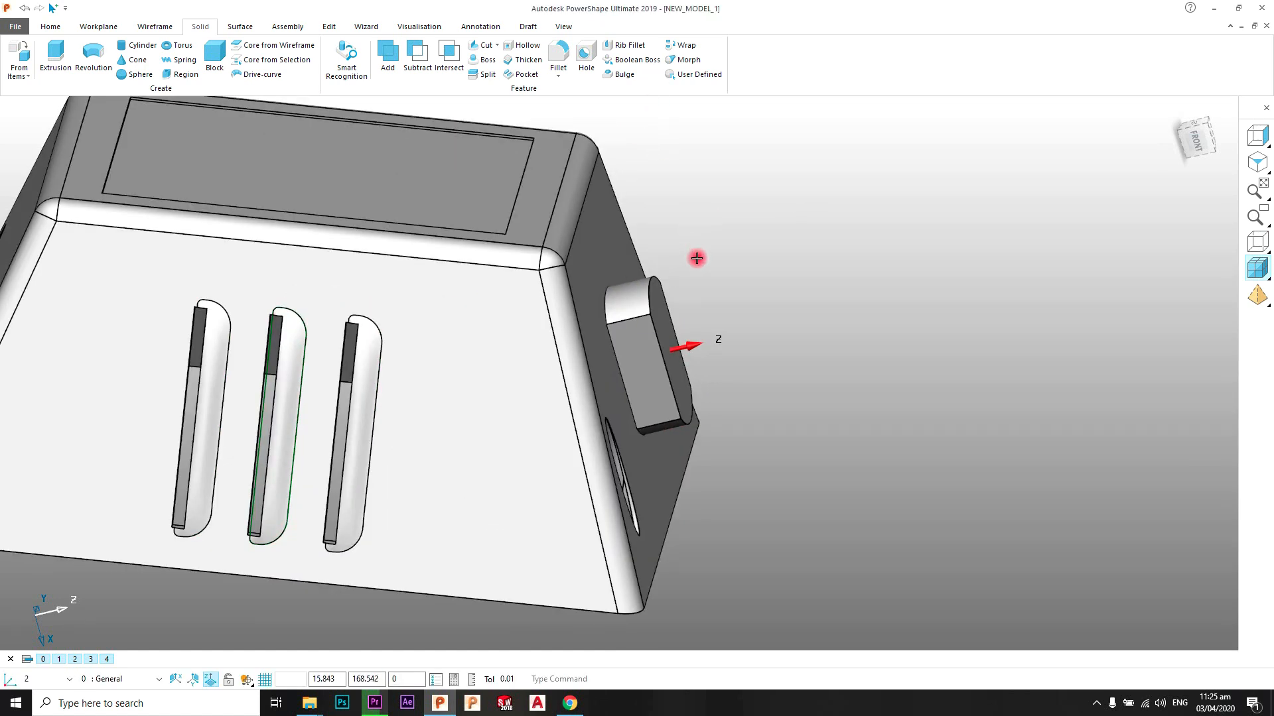
scroll(696, 261, "up", 2)
scroll(697, 260, "down", 3)
middle_click_drag(698, 263, 672, 324)
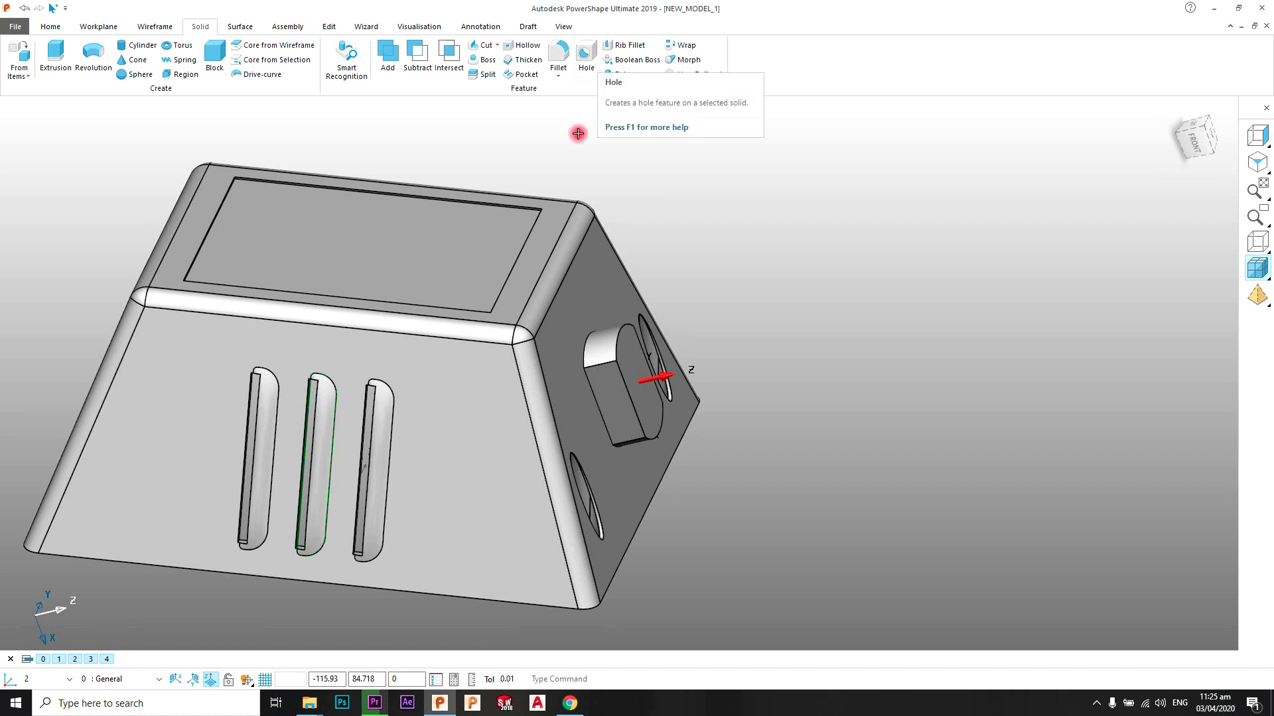
middle_click_drag(582, 127, 643, 385)
scroll(644, 385, "up", 5)
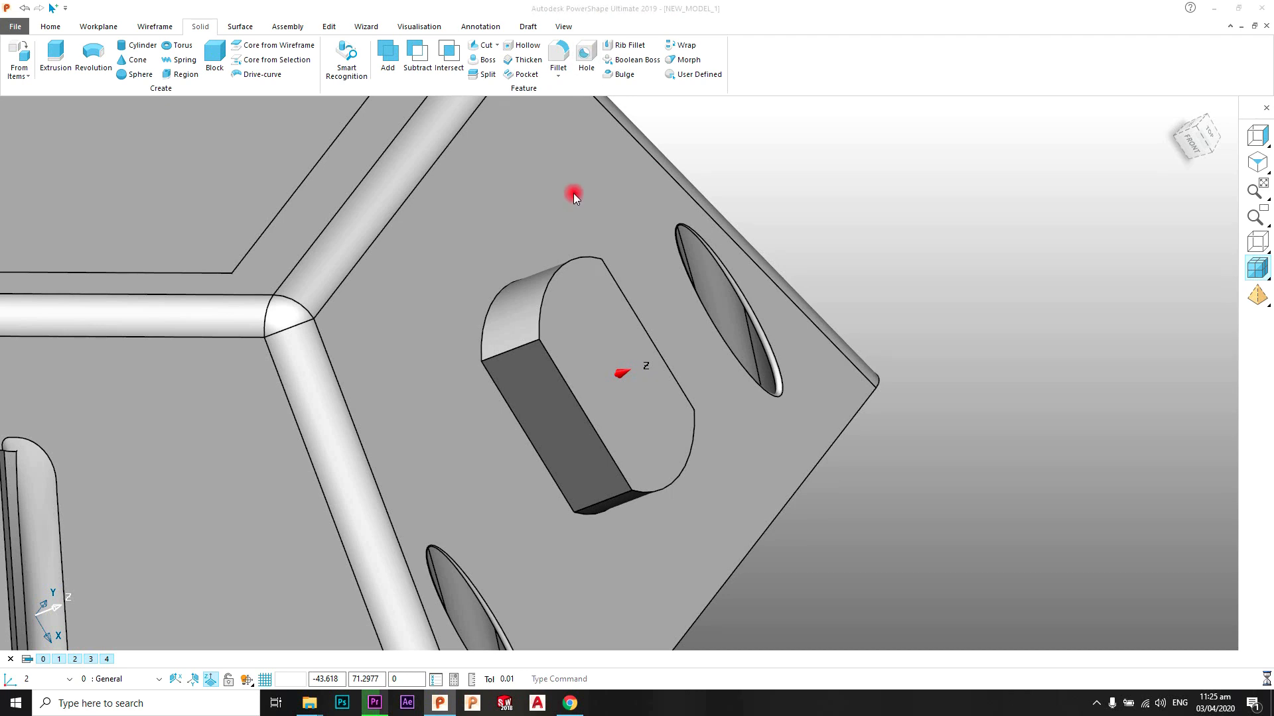
left_click(590, 683)
key("Return")
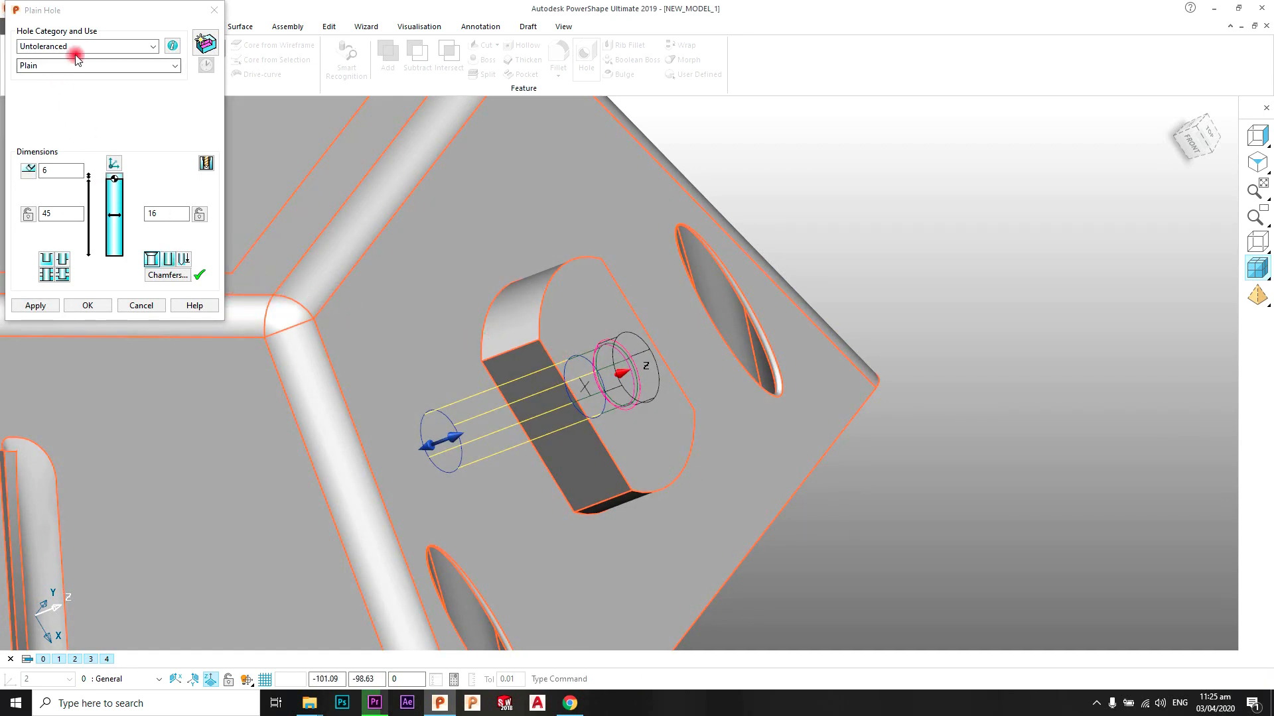
Cut an untoleranced plain hole 45 deep and 16 in diameter through the middle of the boss.
left_click(110, 47)
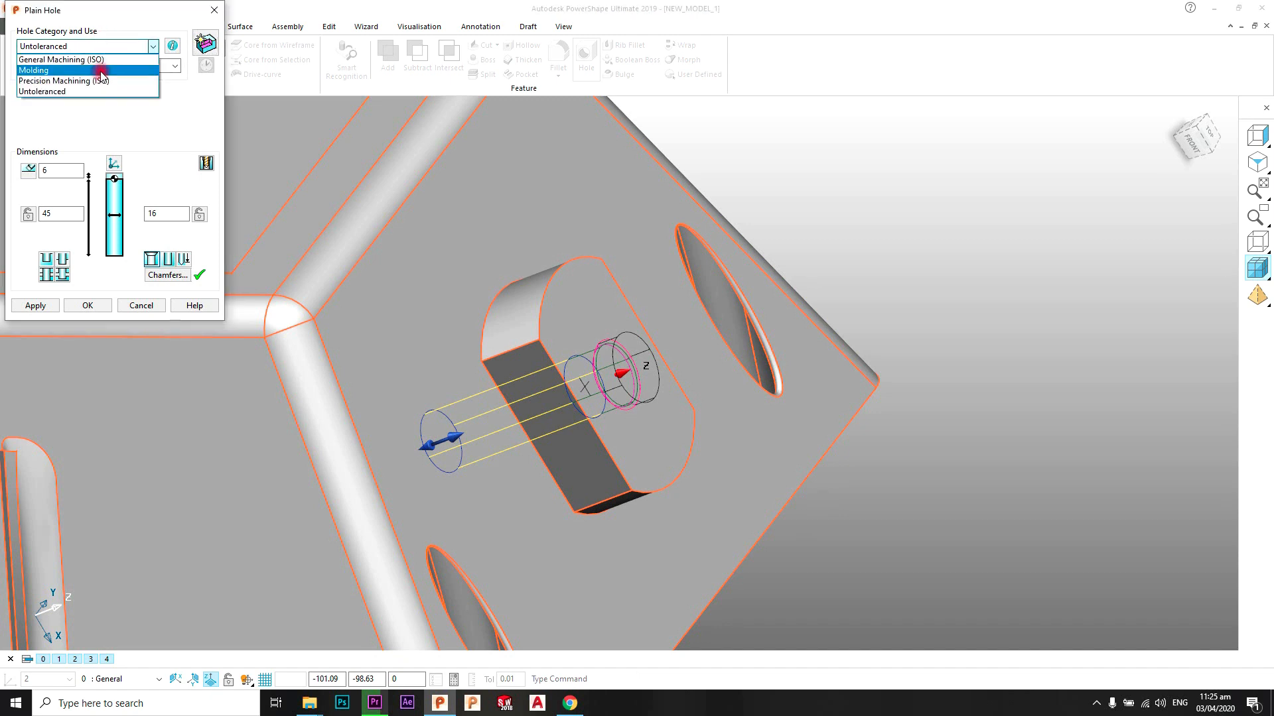
left_click(96, 106)
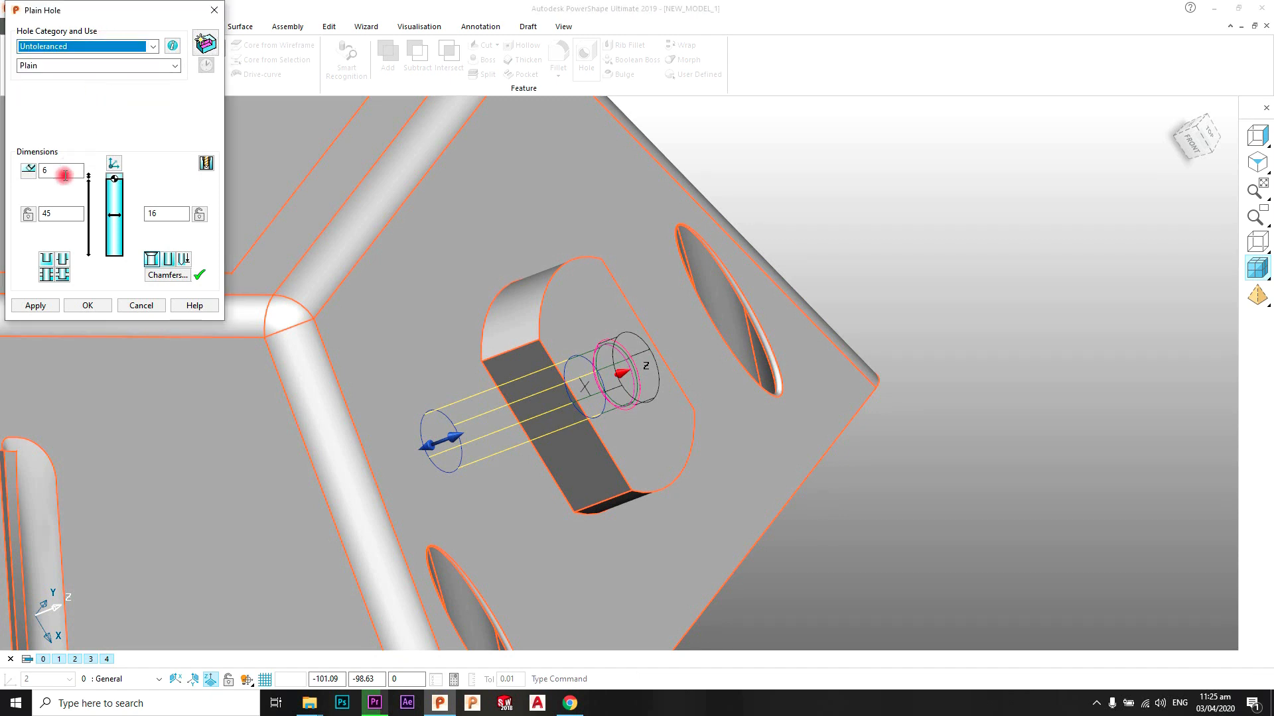
left_click(54, 220)
left_click(30, 215)
left_click(153, 216)
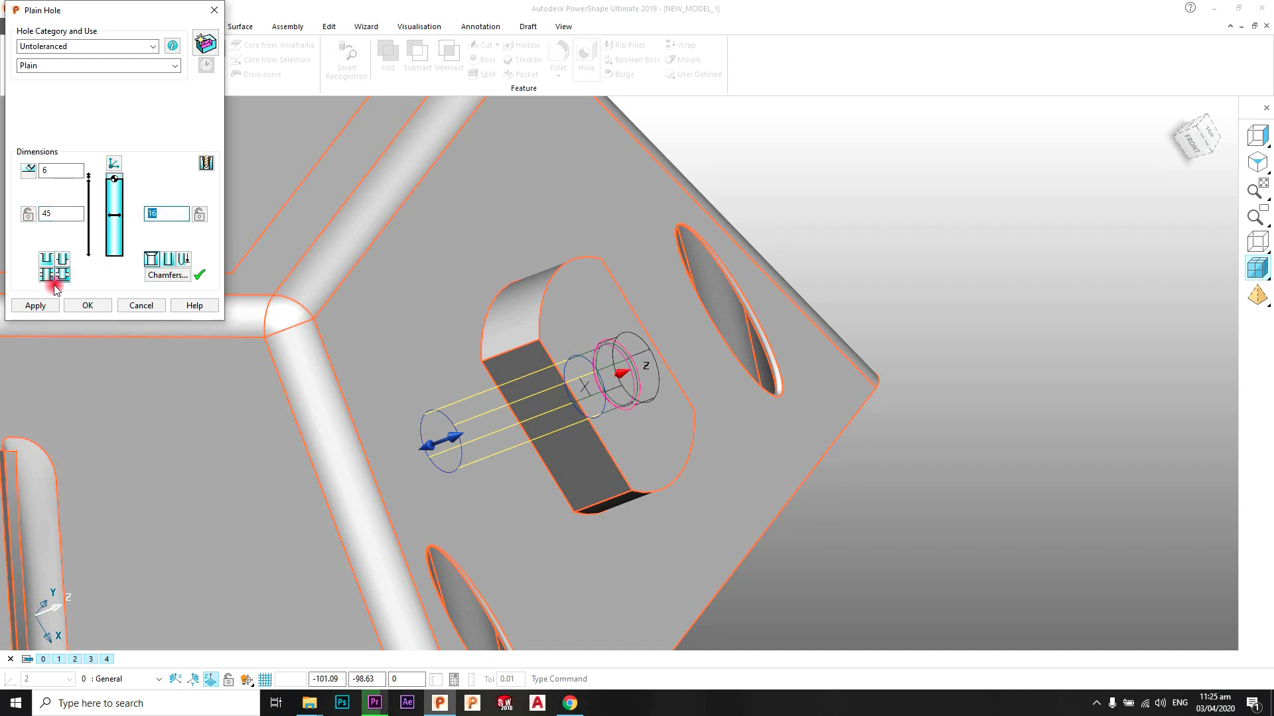
left_click(35, 305)
left_click(141, 306)
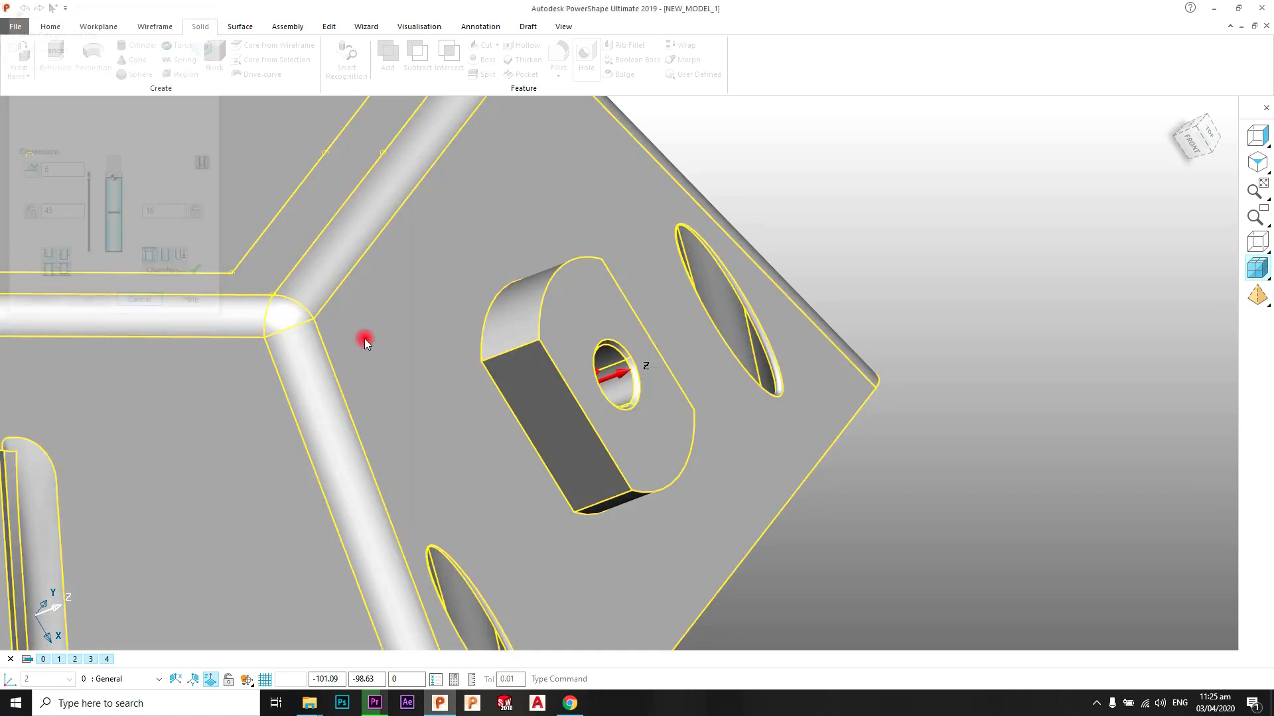
Examine the finished housing from several angles, checking the boss and its central hole on the sloped face.
middle_click_drag(364, 339, 353, 424)
middle_click_drag(599, 418, 752, 294)
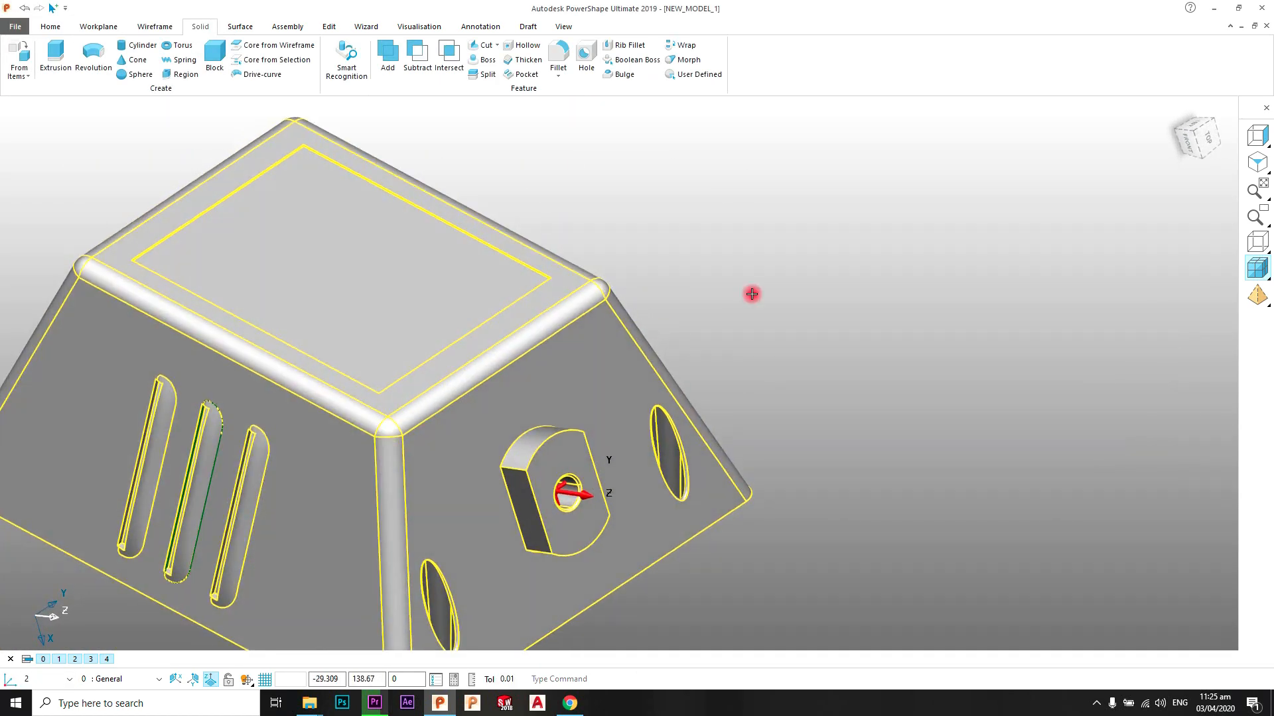
left_click(751, 294)
scroll(657, 341, "down", 5)
middle_click_drag(600, 415, 730, 410)
scroll(570, 432, "up", 4)
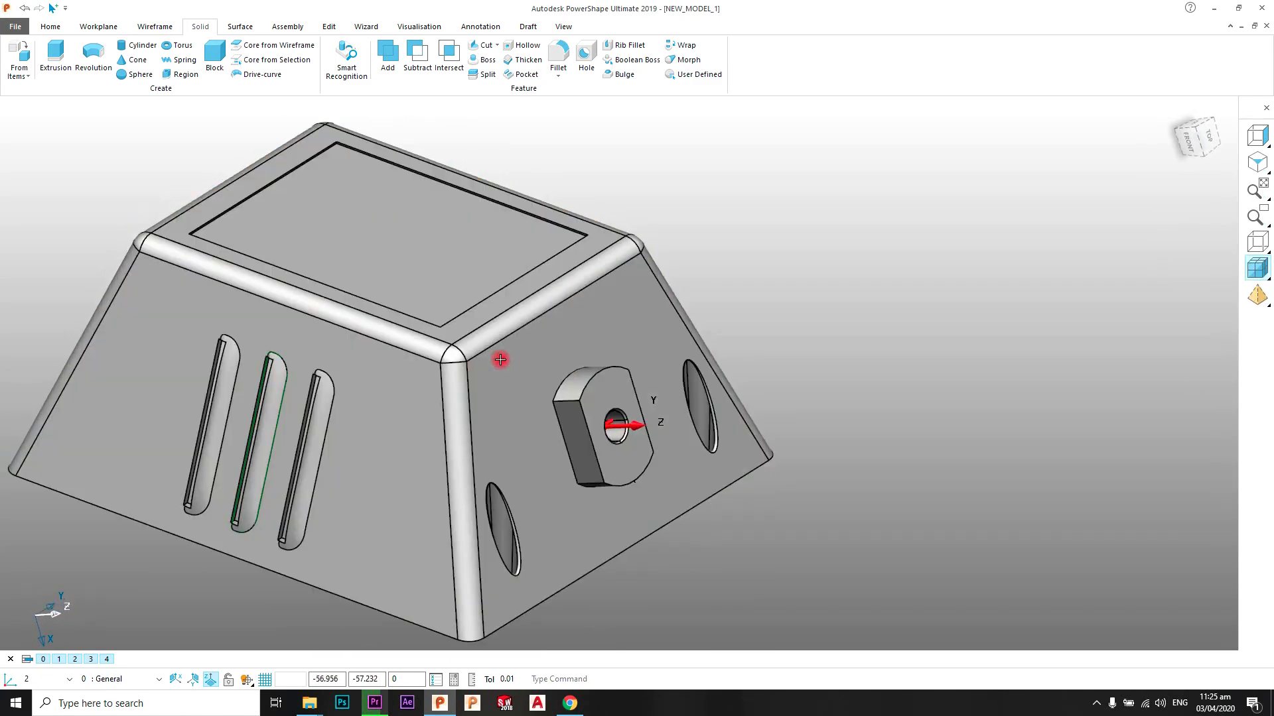
middle_click_drag(500, 359, 520, 336)
scroll(424, 340, "down", 6)
middle_click_drag(345, 345, 323, 348)
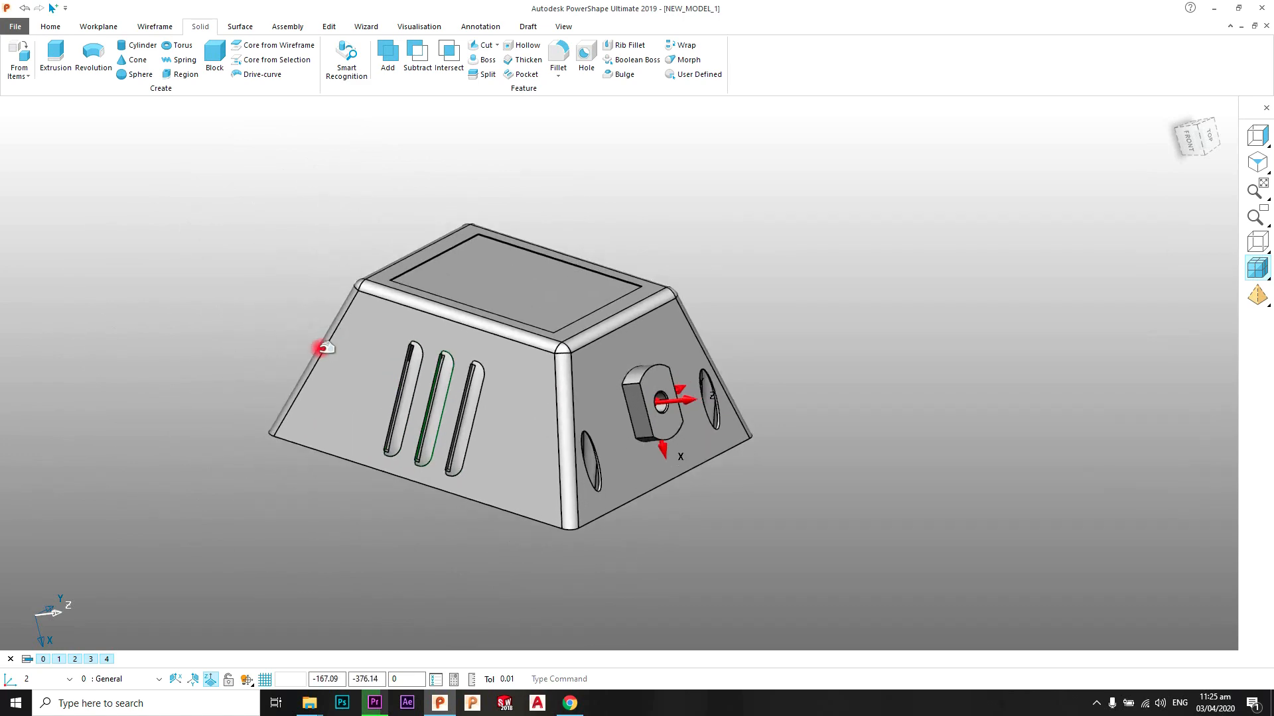
scroll(318, 352, "up", 2)
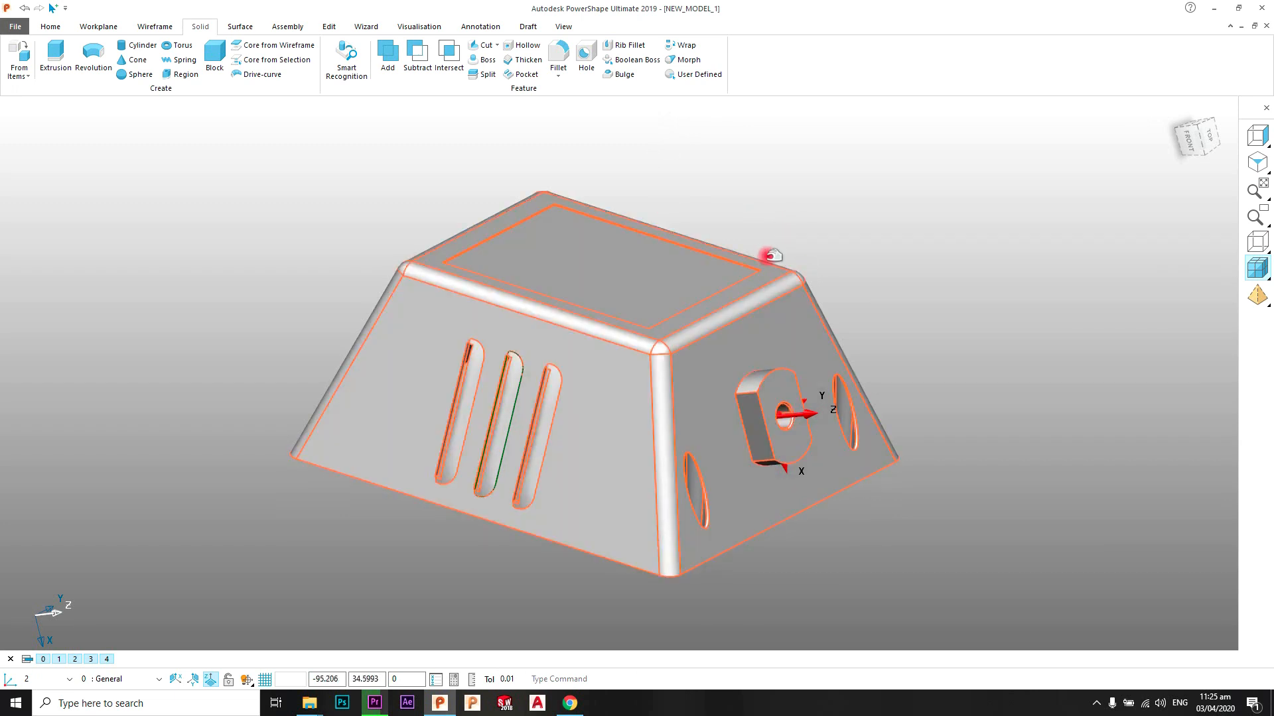
scroll(752, 296, "up", 1)
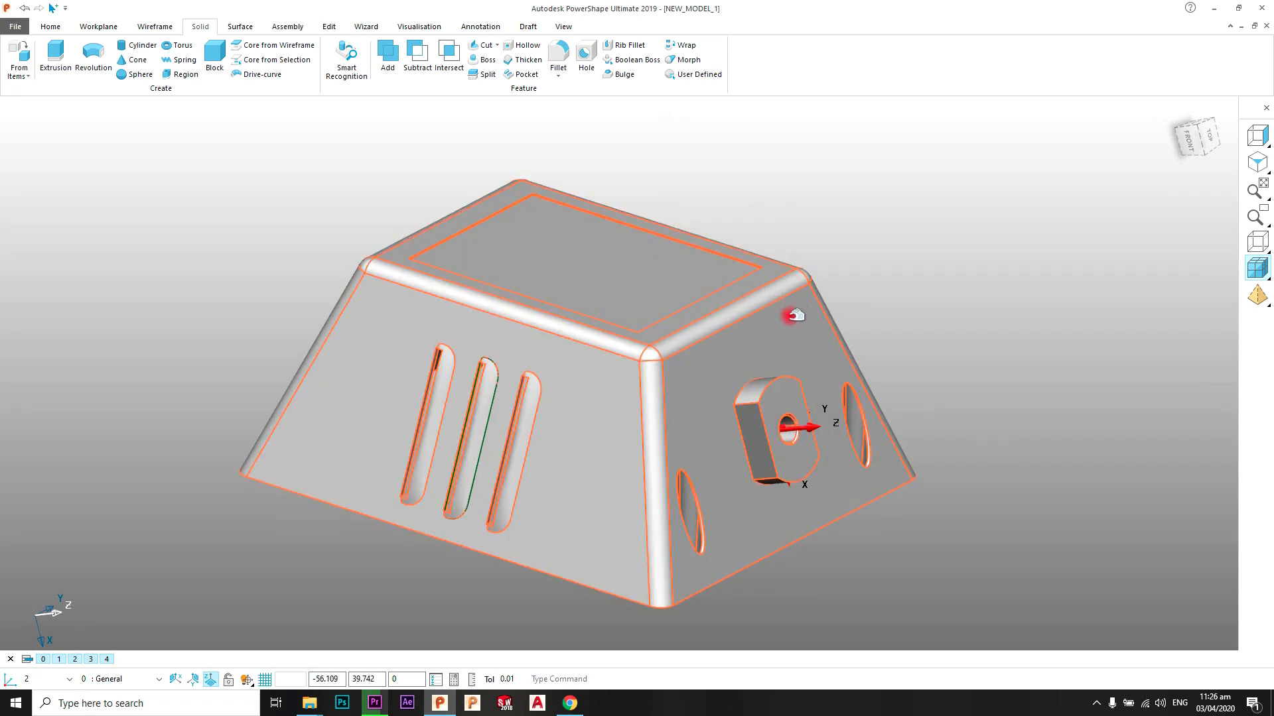